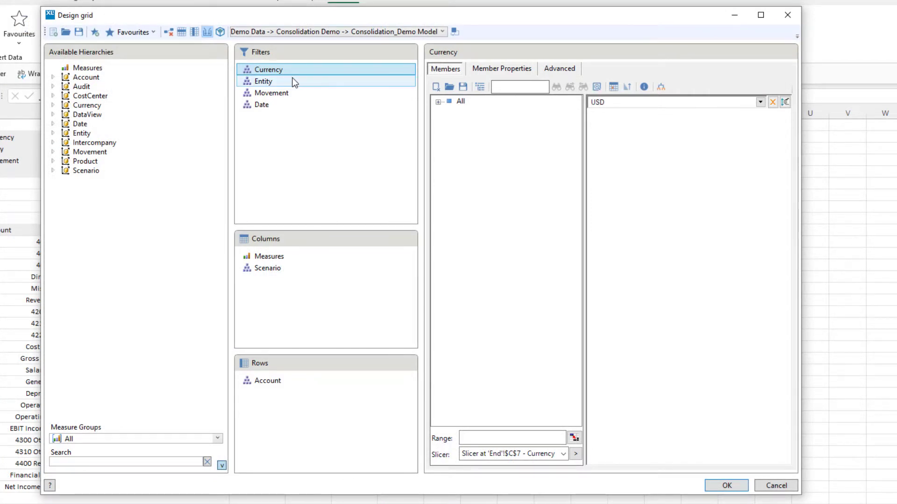
Review the members chosen for the Entity, Movement and Date filters and for the Measures and Scenario columns
{"action": "left_click", "coordinate": [294, 82]}
{"action": "left_click", "coordinate": [290, 93]}
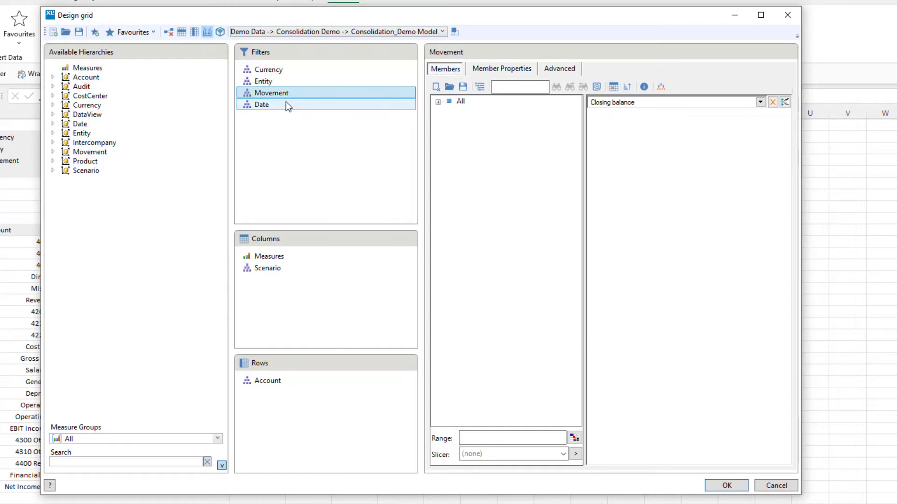
{"action": "left_click", "coordinate": [287, 105]}
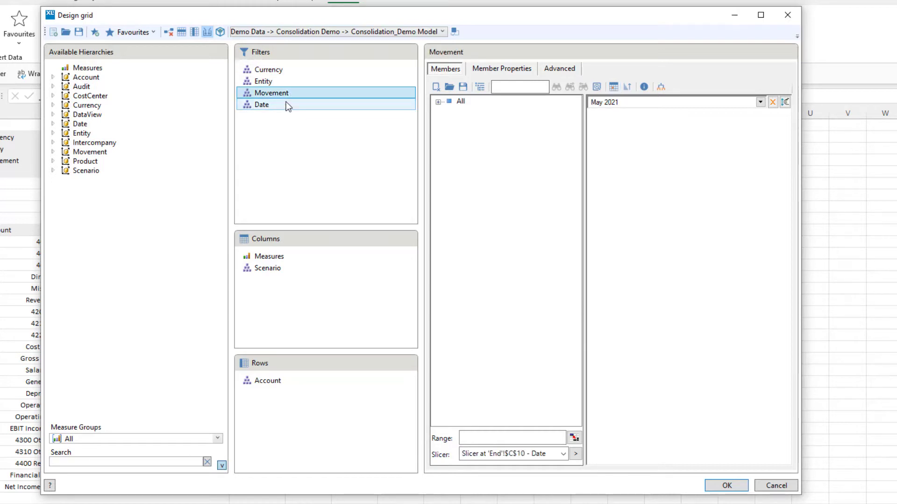
{"action": "left_click", "coordinate": [278, 258]}
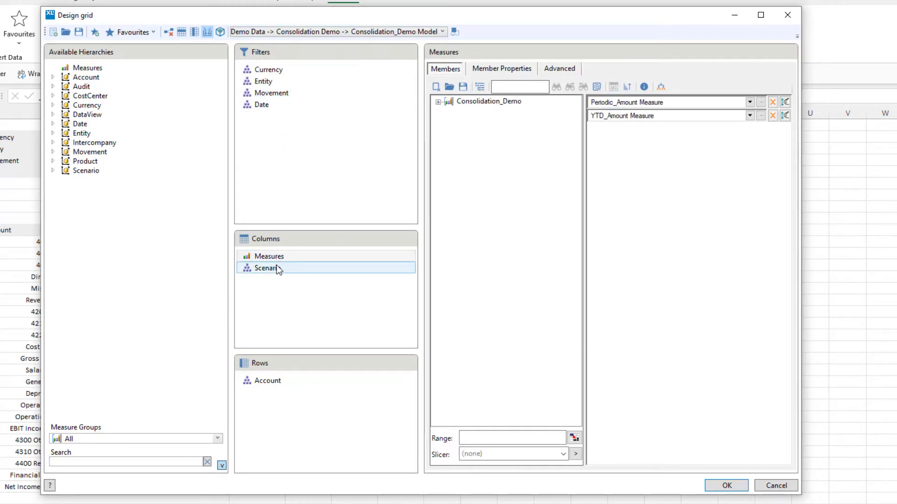
{"action": "left_click", "coordinate": [278, 269]}
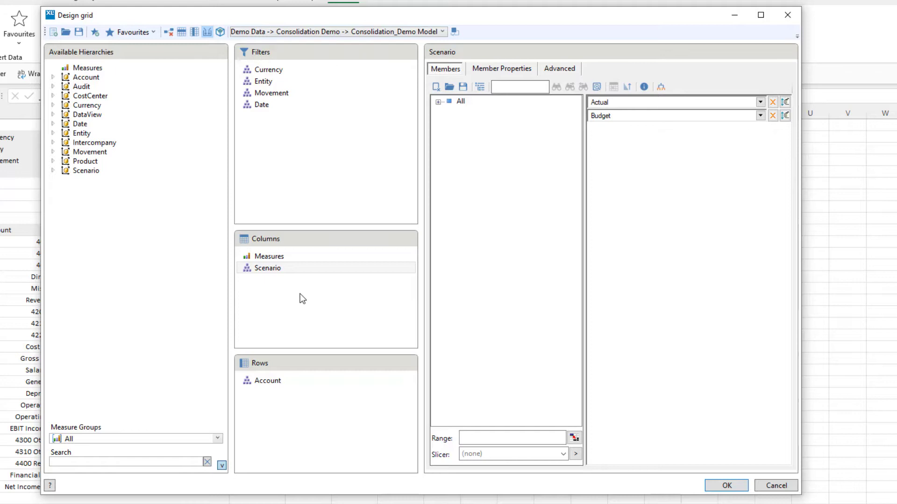
Browse the Account row hierarchy through Income Statement Accounts to Net Income's children, and load a saved account set for the rows
{"action": "left_click", "coordinate": [287, 381]}
{"action": "left_click", "coordinate": [437, 101]}
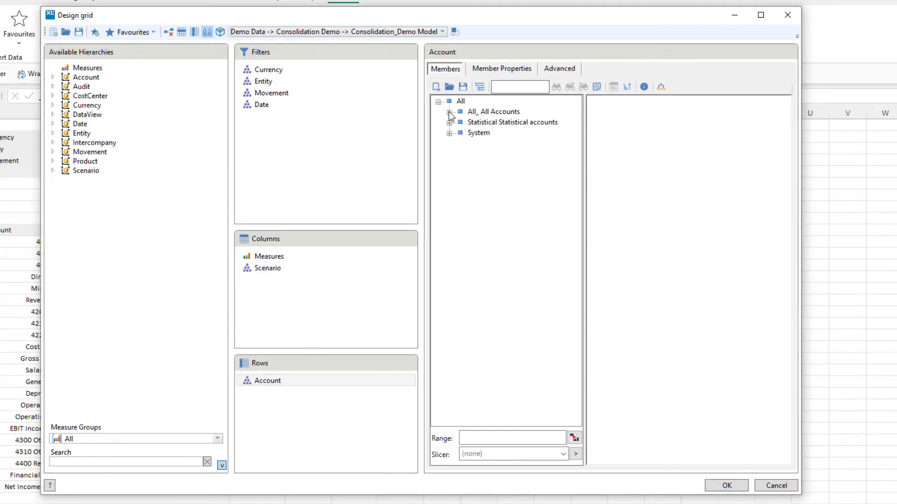
{"action": "left_click", "coordinate": [448, 112]}
{"action": "left_click", "coordinate": [460, 122]}
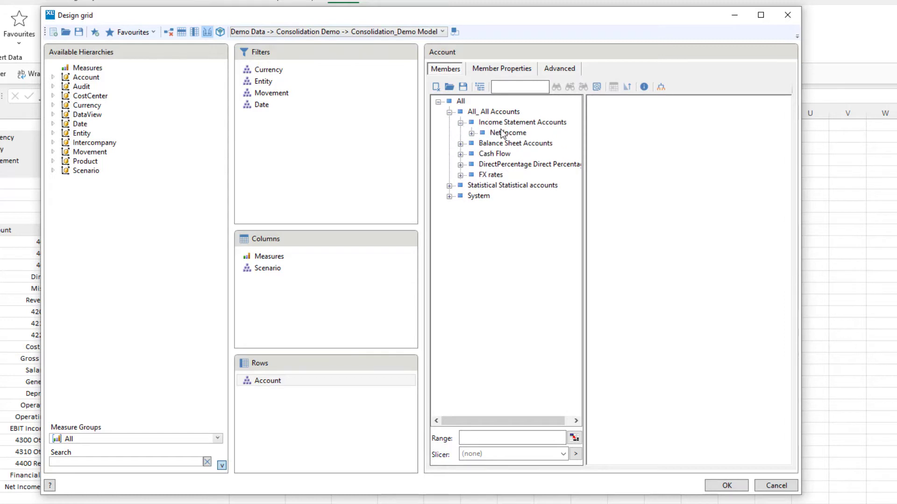
{"action": "left_click", "coordinate": [509, 133]}
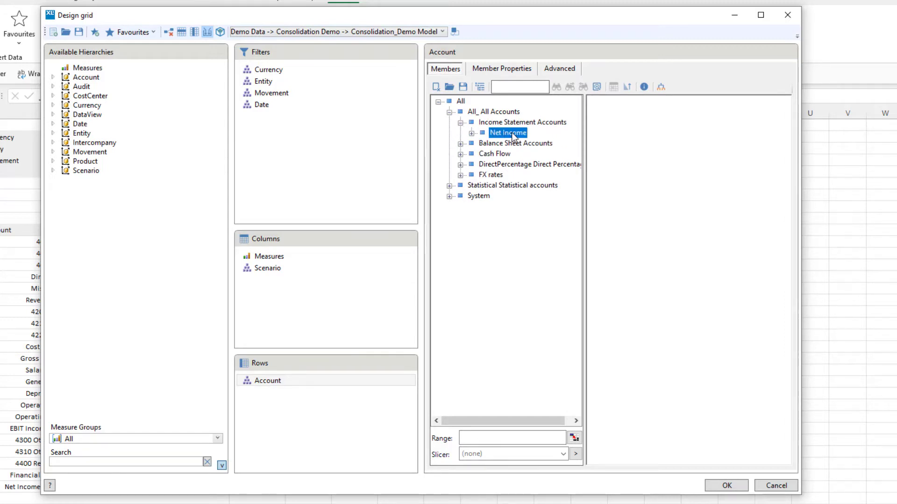
{"action": "left_click", "coordinate": [471, 133]}
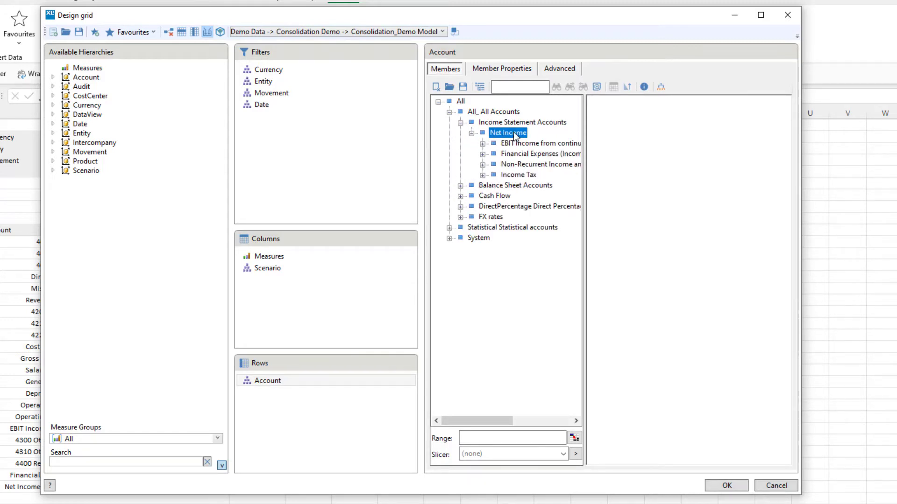
{"action": "left_click", "coordinate": [515, 144]}
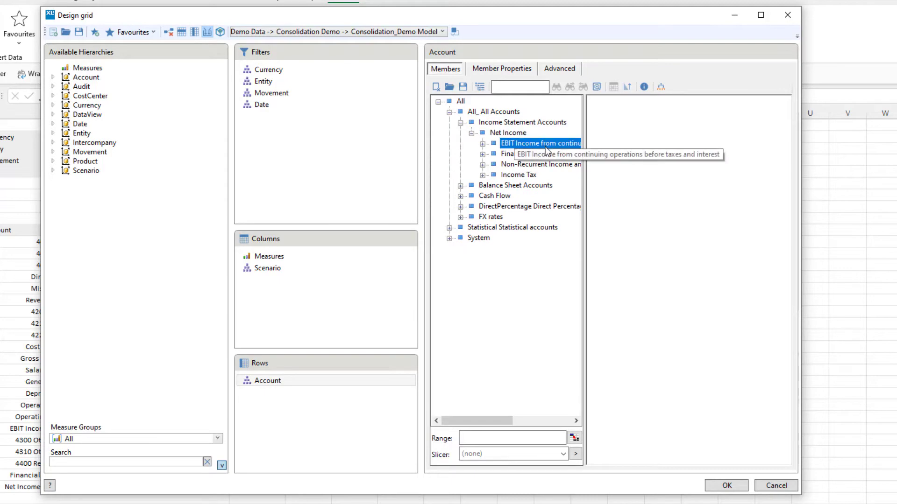
{"action": "left_click", "coordinate": [449, 86]}
{"action": "double_click", "coordinate": [276, 143]}
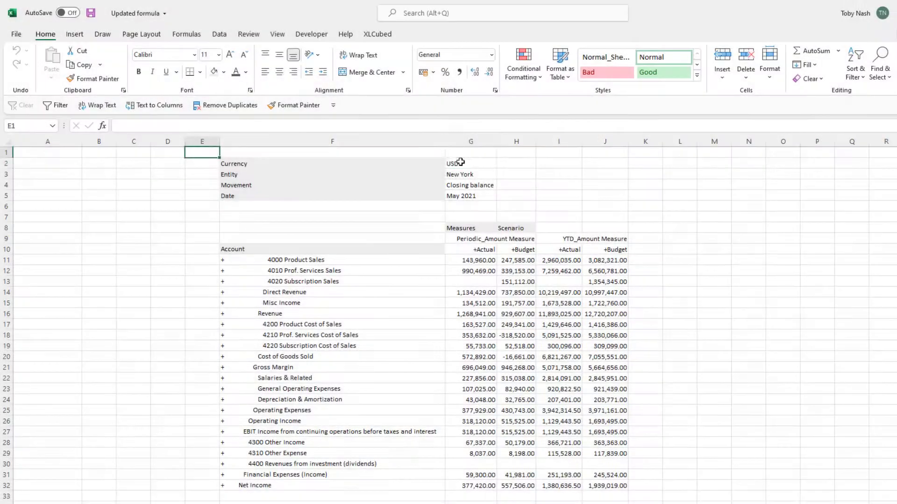
Convert the grid to a formula report and accept the conversion
{"action": "right_click", "coordinate": [448, 158]}
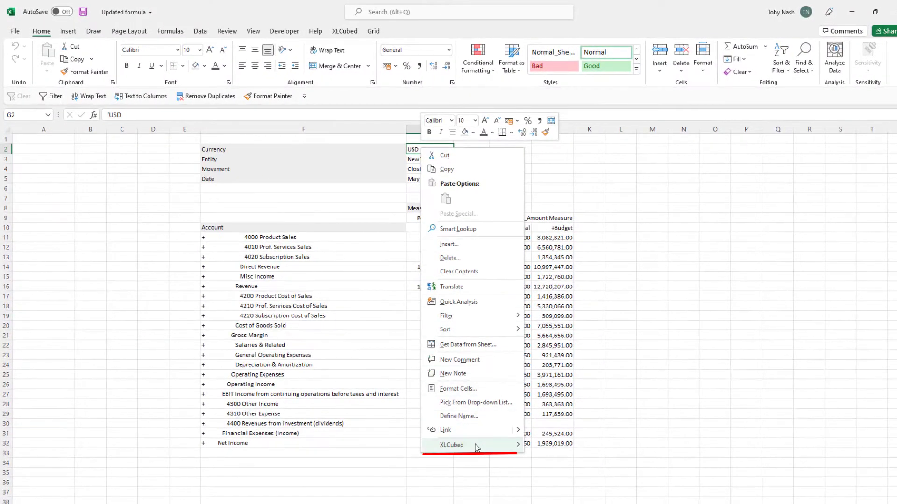
{"action": "mouse_move", "coordinate": [507, 477]}
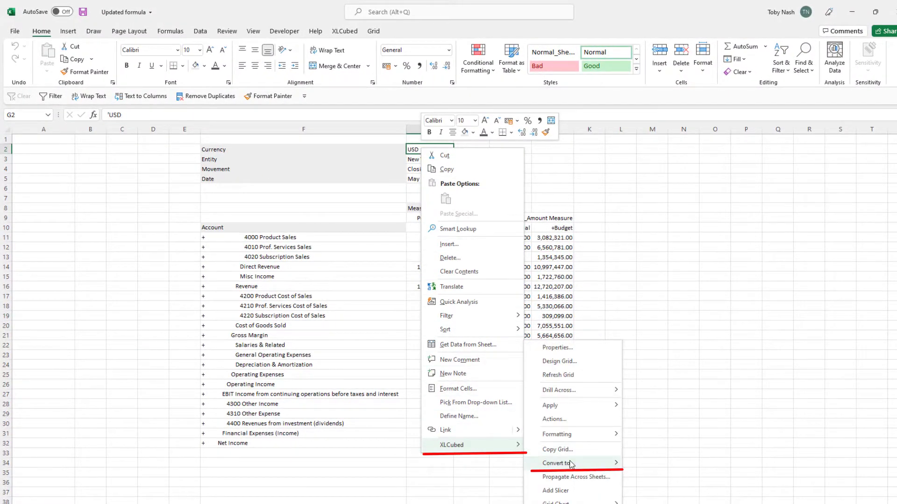
{"action": "mouse_move", "coordinate": [580, 463]}
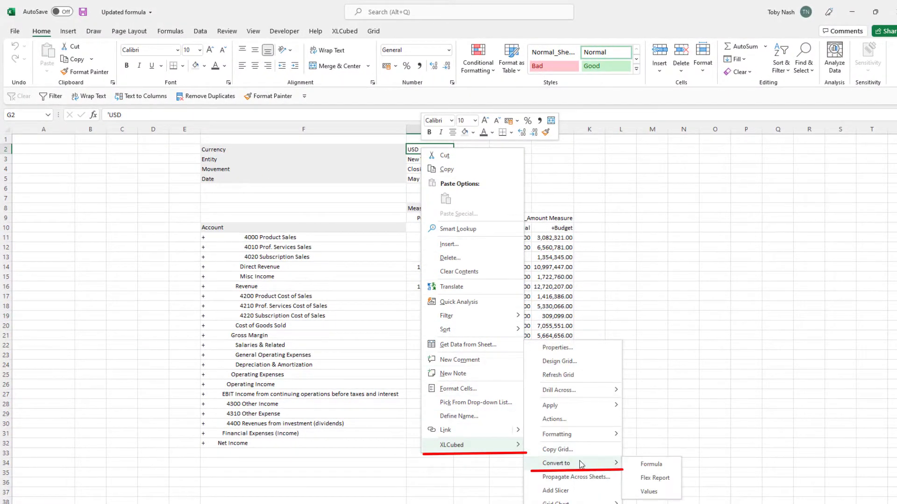
{"action": "left_click", "coordinate": [669, 465]}
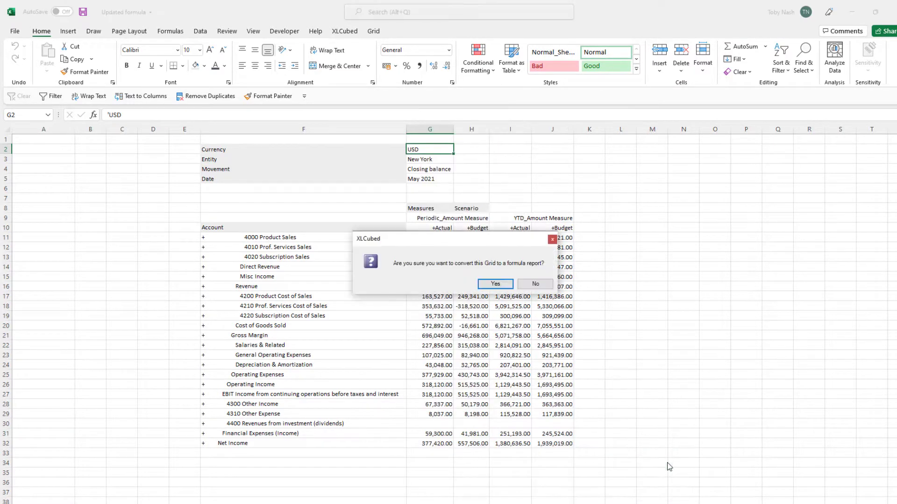
{"action": "left_click", "coordinate": [496, 284]}
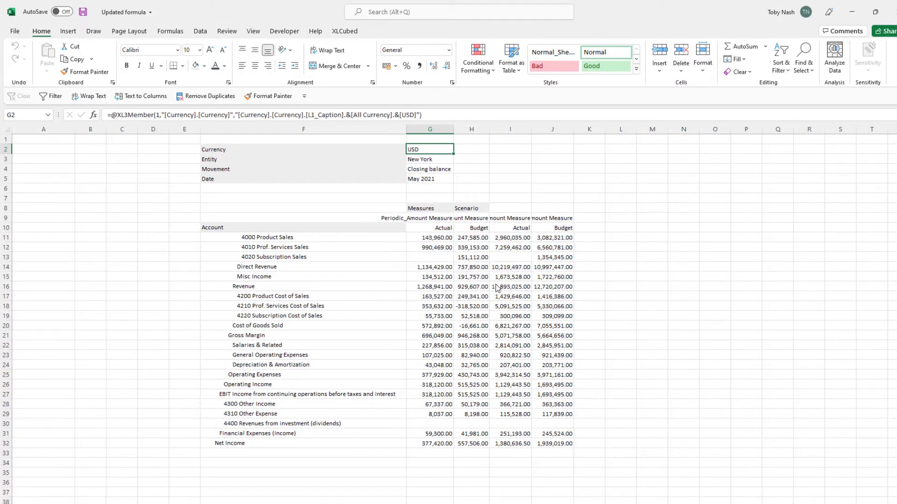
Examine the XL3Lookup formula and its referenced cells in cell I11, leaving it unedited
{"action": "left_click", "coordinate": [507, 239]}
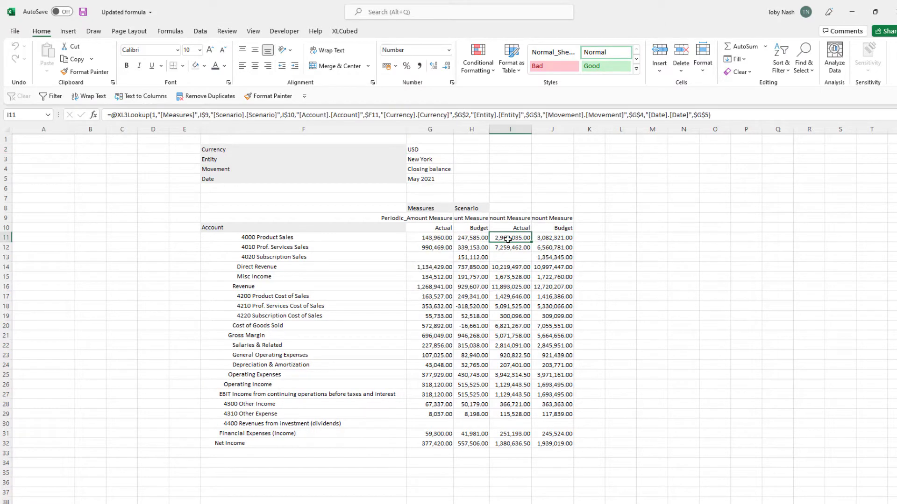
{"action": "double_click", "coordinate": [507, 239]}
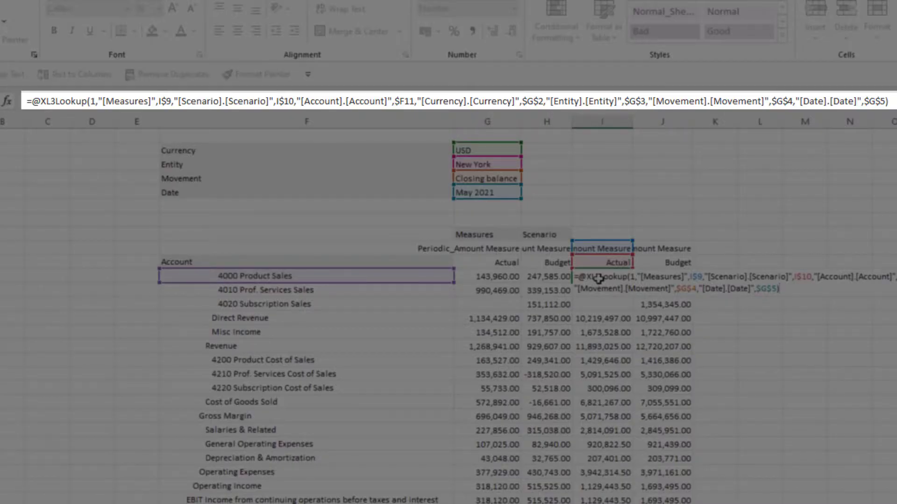
{"action": "key", "text": "Escape"}
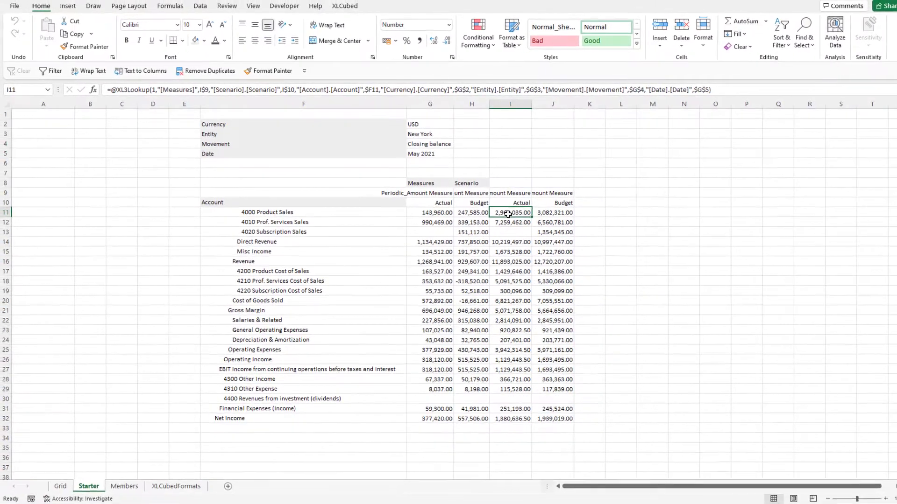
Open the XL3Lookup formula in cell I11 for guided editing, inspect its Measures reference, and move the dialog clear of the report
{"action": "right_click", "coordinate": [599, 279]}
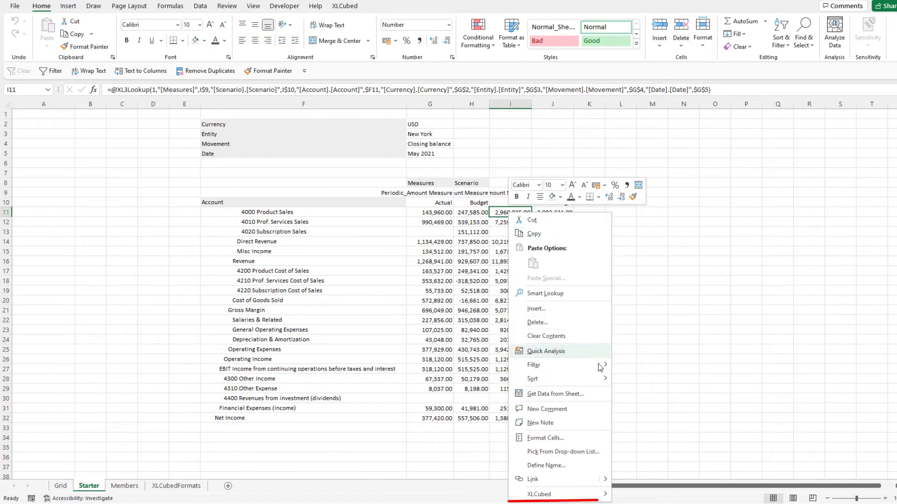
{"action": "mouse_move", "coordinate": [593, 495]}
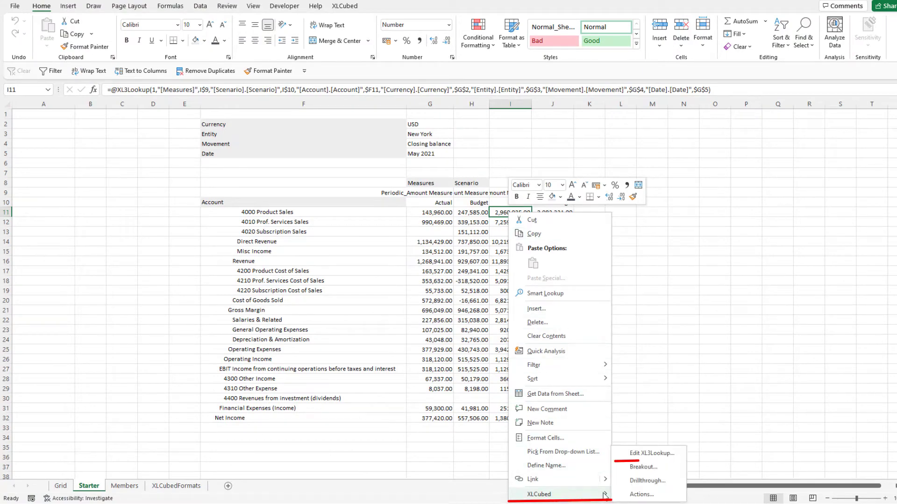
{"action": "left_click", "coordinate": [669, 458]}
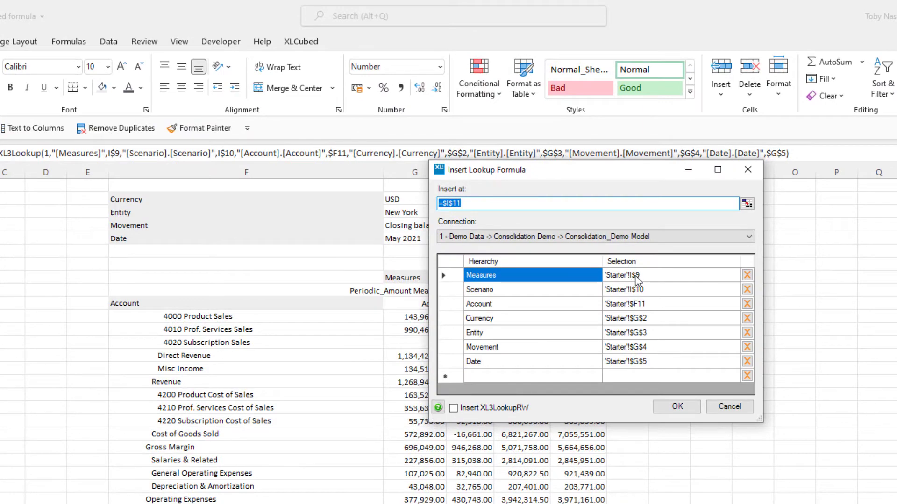
{"action": "left_click", "coordinate": [636, 278]}
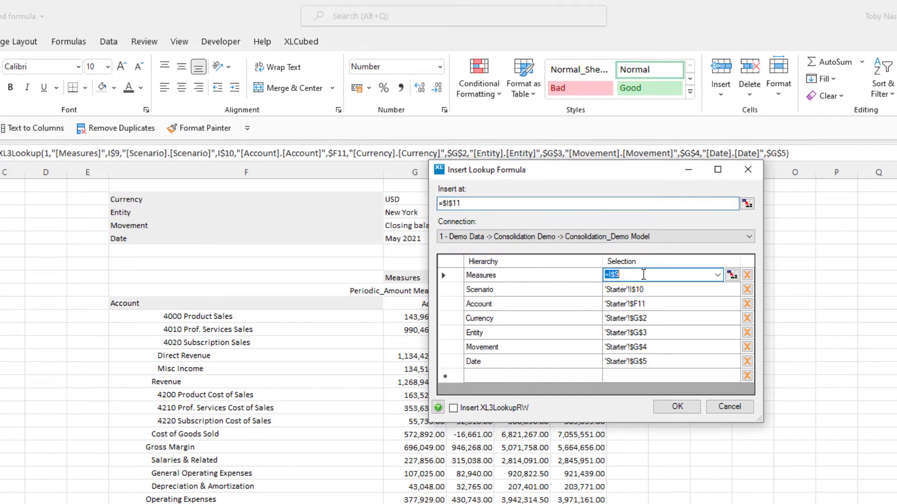
{"action": "left_click_drag", "start_coordinate": [635, 170], "coordinate": [766, 192]}
Try replacing the lookup's Currency reference with the fixed member CAD from All Currency
{"action": "left_click", "coordinate": [771, 335]}
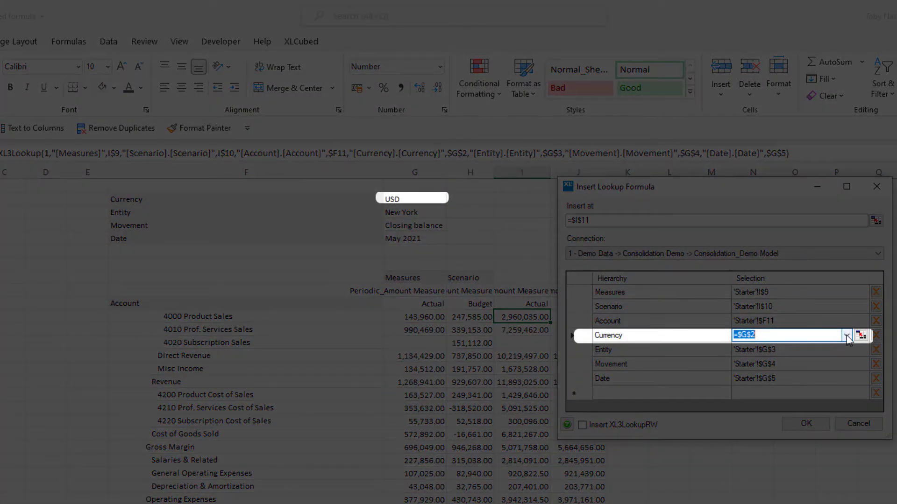
{"action": "left_click", "coordinate": [846, 335]}
{"action": "left_click", "coordinate": [740, 348]}
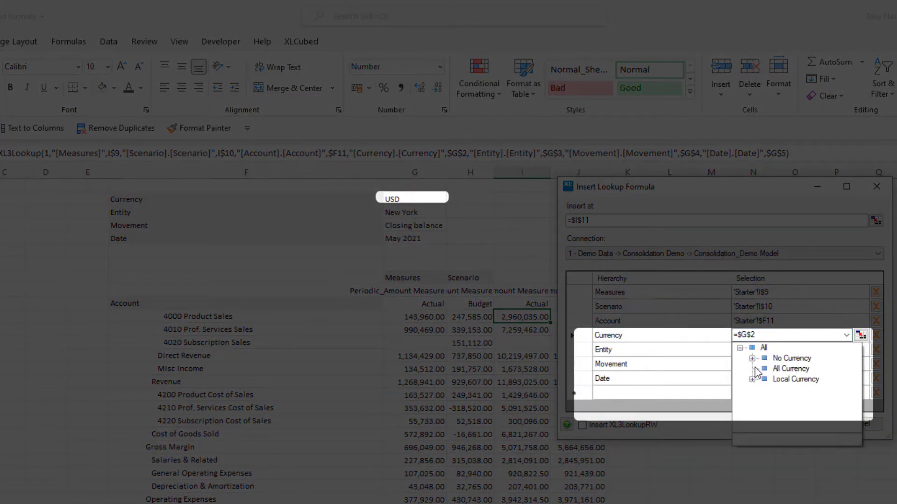
{"action": "left_click", "coordinate": [752, 369]}
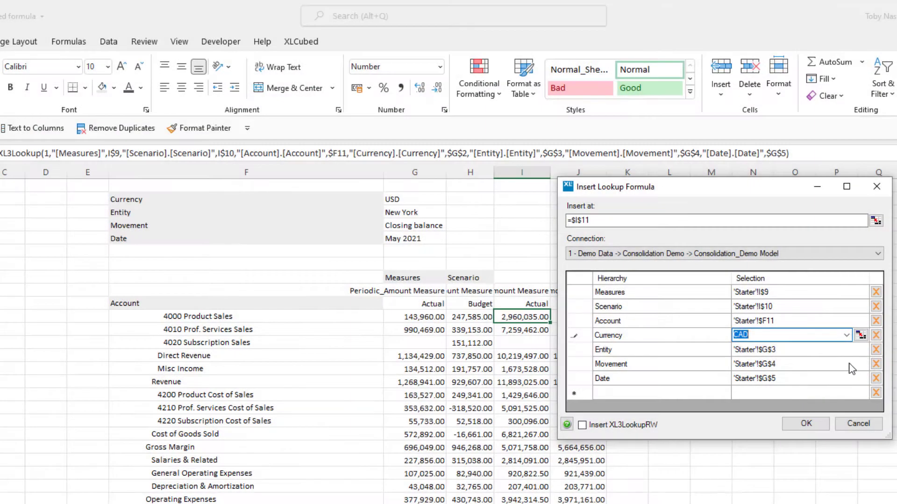
Link the lookup's Currency selection to cell $G$2 and apply the formula
{"action": "left_click", "coordinate": [861, 334]}
{"action": "left_click", "coordinate": [219, 323]}
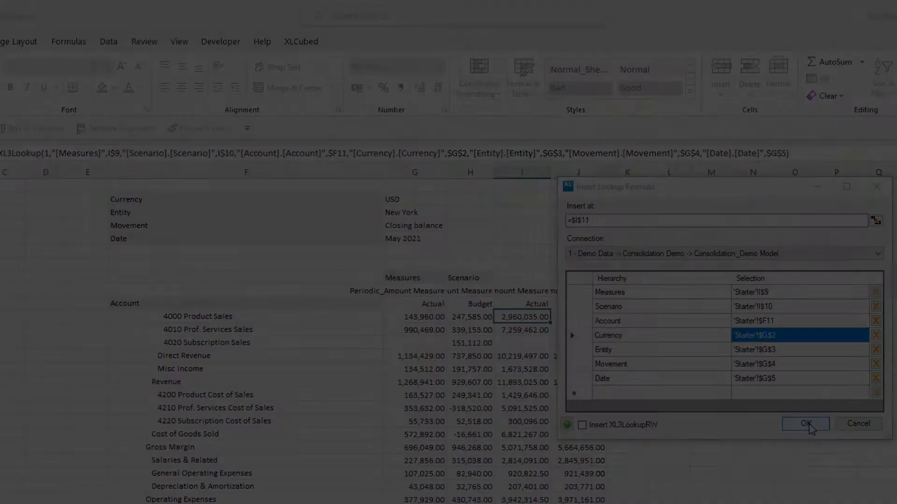
{"action": "left_click", "coordinate": [806, 424]}
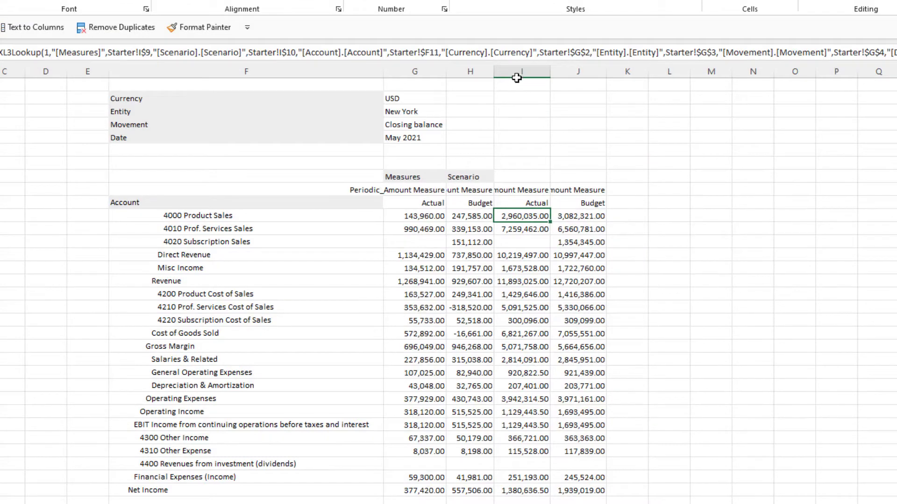
Insert three blank columns at I:K, between the Periodic_Amount and YTD_Amount figures
{"action": "left_click_drag", "start_coordinate": [515, 74], "coordinate": [615, 75]}
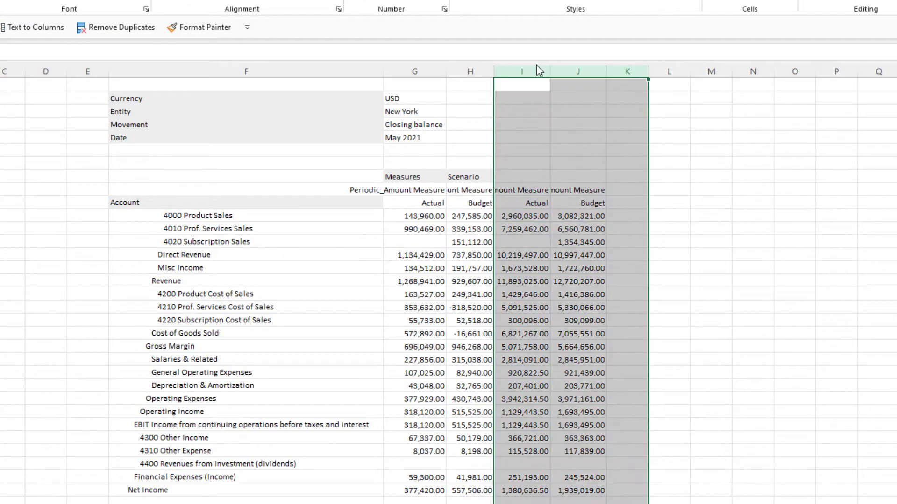
{"action": "right_click", "coordinate": [511, 71]}
{"action": "left_click", "coordinate": [545, 177]}
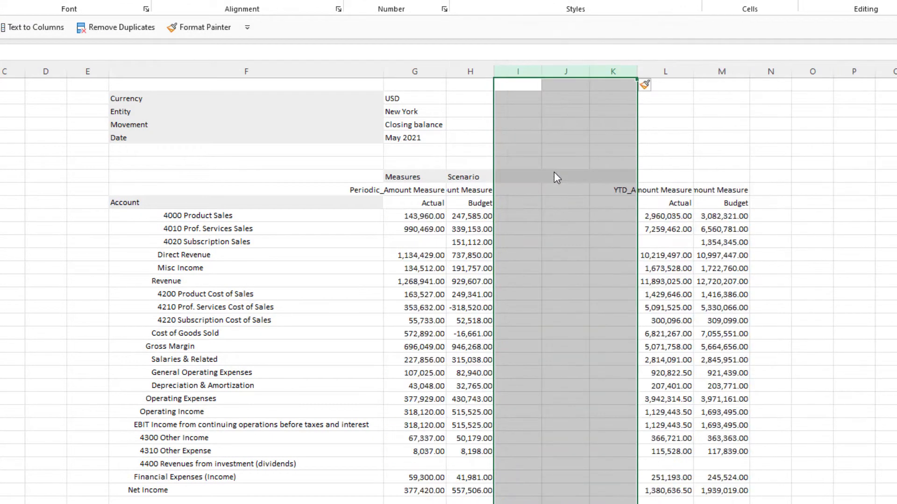
Change the Entity member in cell G3 to Los Angeles from the USA group under Total_Group
{"action": "left_click", "coordinate": [412, 110]}
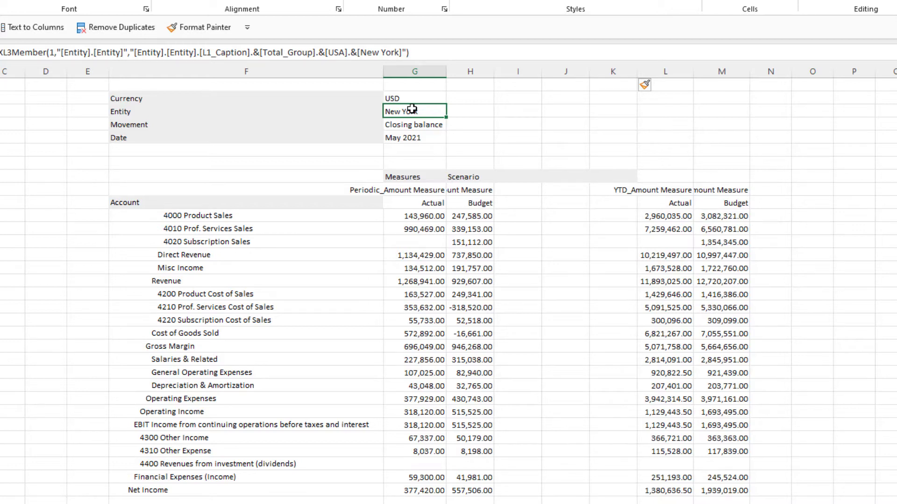
{"action": "double_click", "coordinate": [411, 110]}
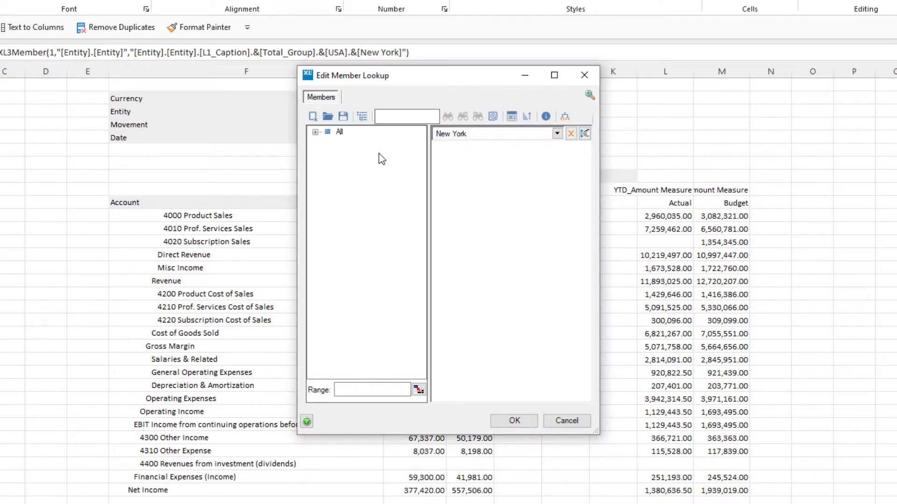
{"action": "left_click_drag", "start_coordinate": [391, 185], "coordinate": [504, 186]}
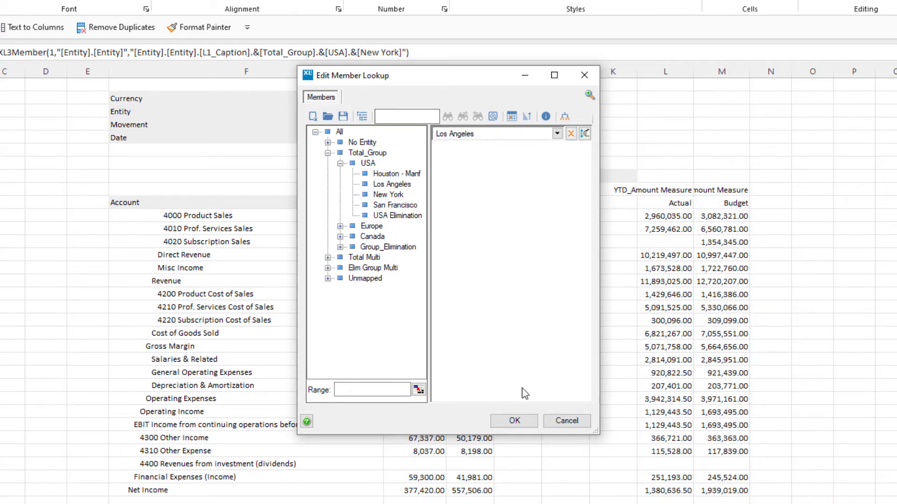
{"action": "left_click", "coordinate": [516, 422]}
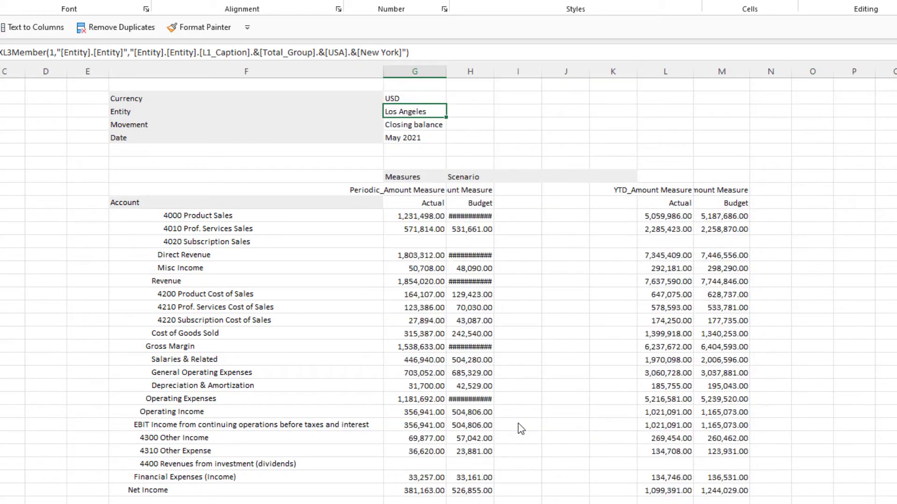
Autofit column H to its contents and select cell I10 beside the Budget heading
{"action": "double_click", "coordinate": [492, 70]}
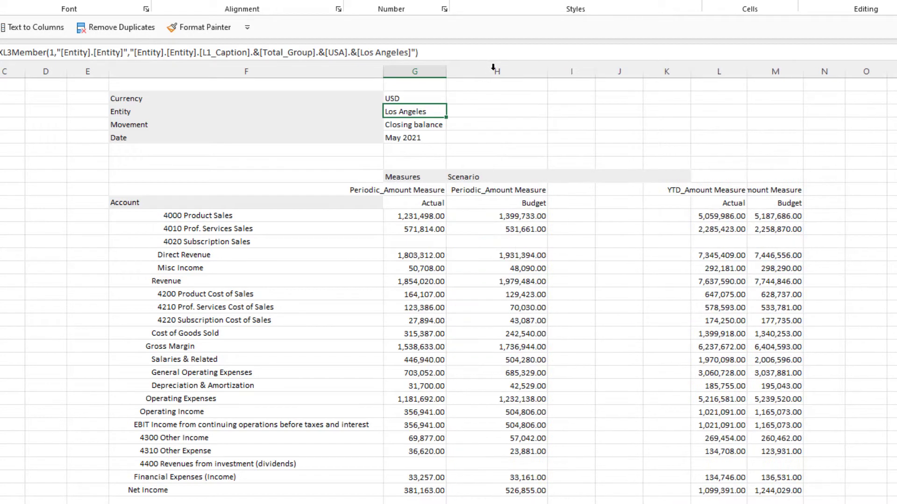
{"action": "left_click", "coordinate": [563, 201]}
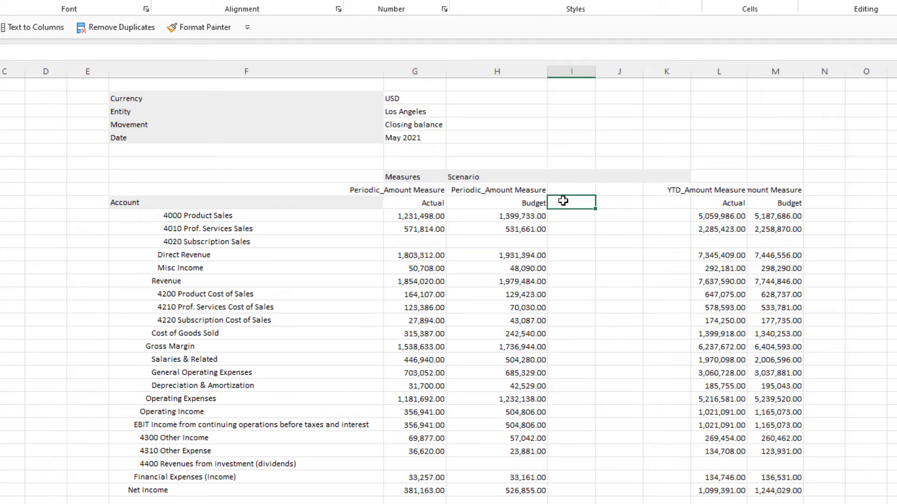
Add the column headings Variance in I10 and Variance% in J10
{"action": "type", "text": "Variance"}
{"action": "key", "text": "Tab"}
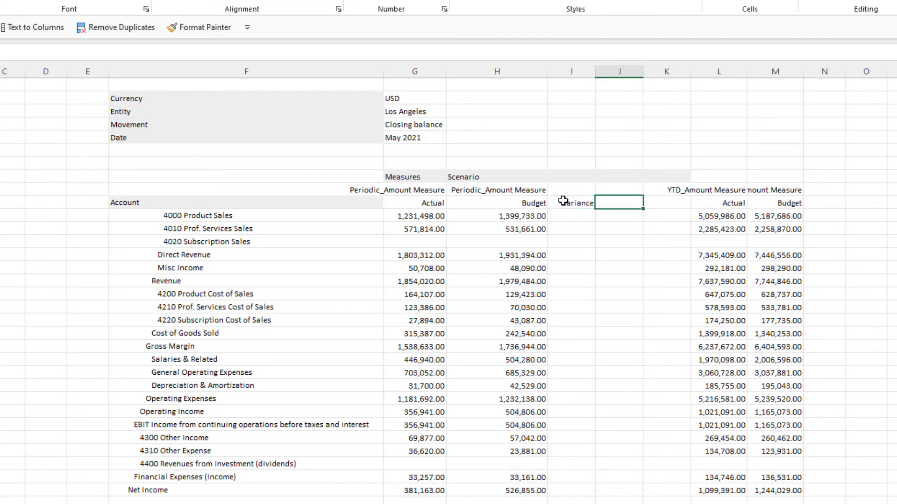
{"action": "type", "text": "Variance%"}
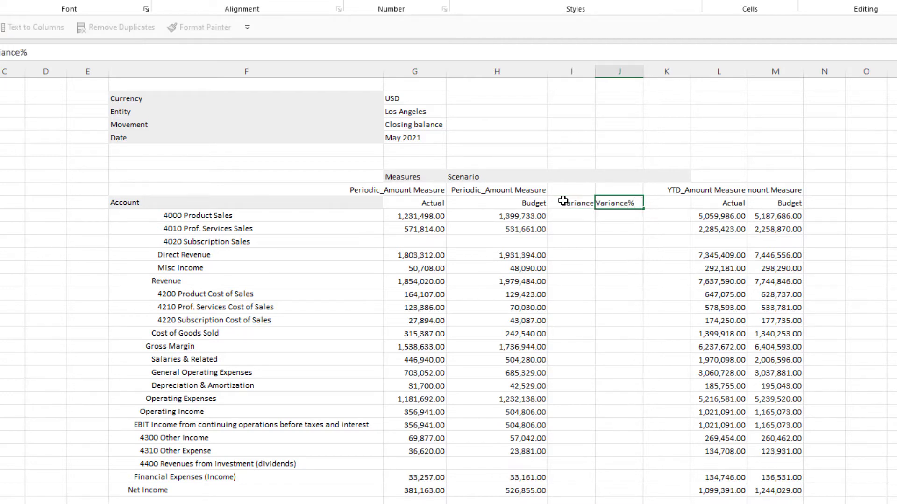
{"action": "key", "text": "Return"}
Enter =IF(SUM(G11:H11)=0,0,H11-G11) in I11 and =IF(SUM(G11:H11)=0,0,I11/G11) in J11 for 4000 Product Sales
{"action": "type", "text": "=IF(SUM(G11:H11)=0,0,H11-G11)"}
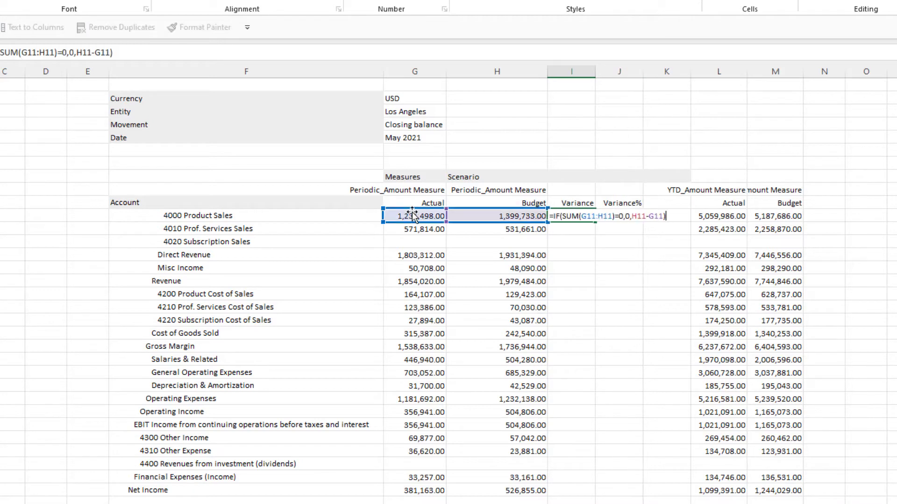
{"action": "key", "text": "Tab"}
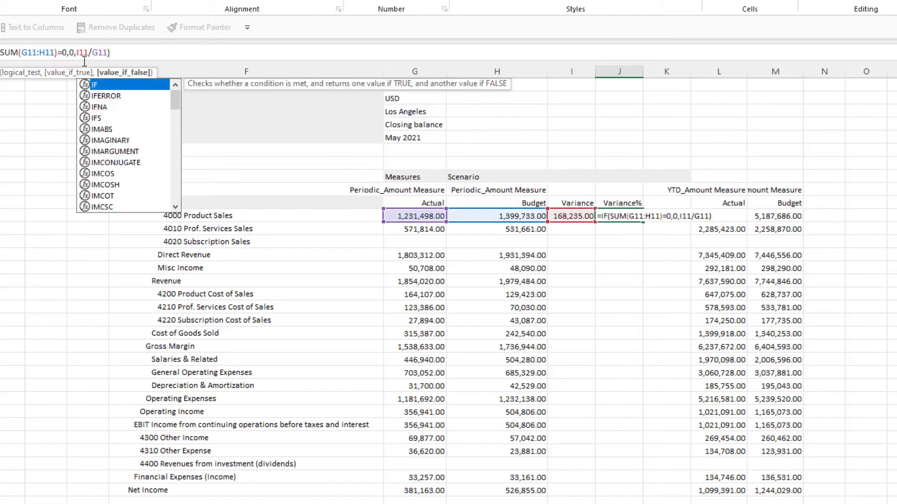
{"action": "key", "text": "Return"}
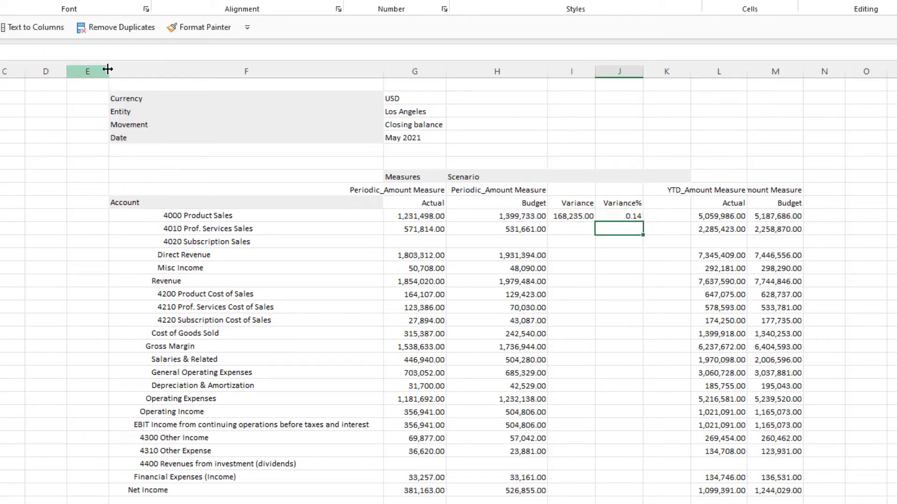
Format the Variance% cell J11 as a percentage and remove the decimals from the Variance cell I11
{"action": "left_click", "coordinate": [609, 215]}
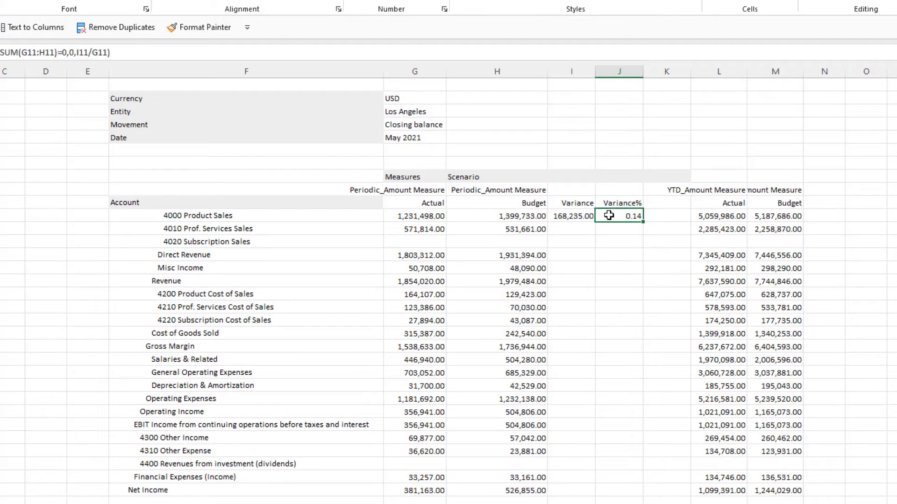
{"action": "right_click", "coordinate": [609, 215]}
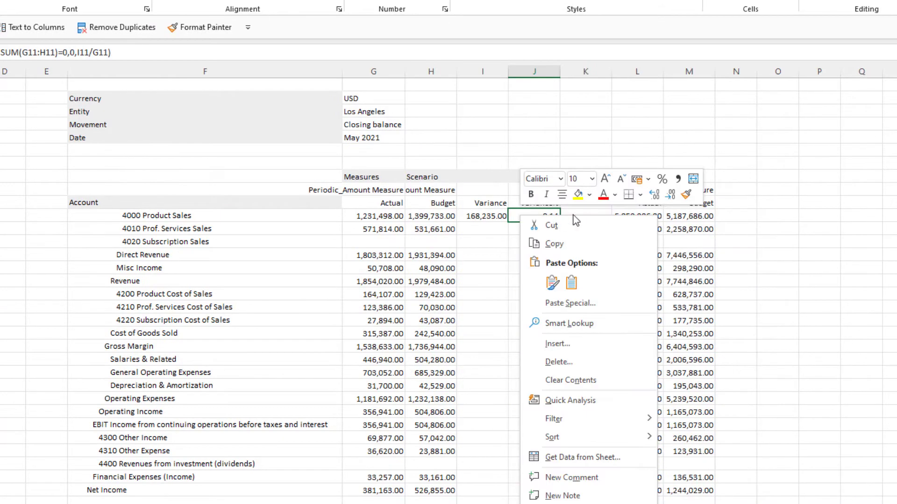
{"action": "left_click", "coordinate": [661, 179]}
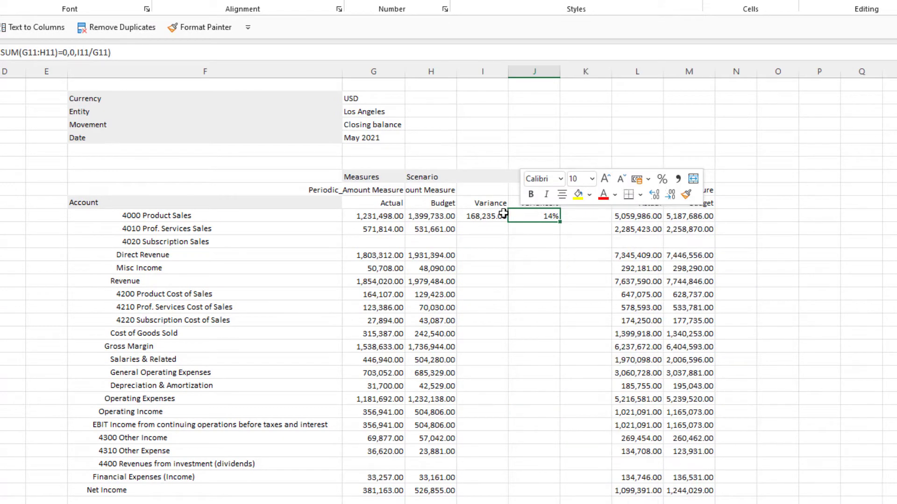
{"action": "right_click", "coordinate": [488, 215]}
{"action": "double_click", "coordinate": [638, 195]}
Fill both variance formulas down to Net Income and copy the two columns with their headings to N10 beside the YTD figures
{"action": "left_click_drag", "start_coordinate": [499, 216], "coordinate": [514, 488]}
{"action": "key", "text": "ctrl+c"}
{"action": "left_click", "coordinate": [730, 204]}
{"action": "key", "text": "ctrl+v"}
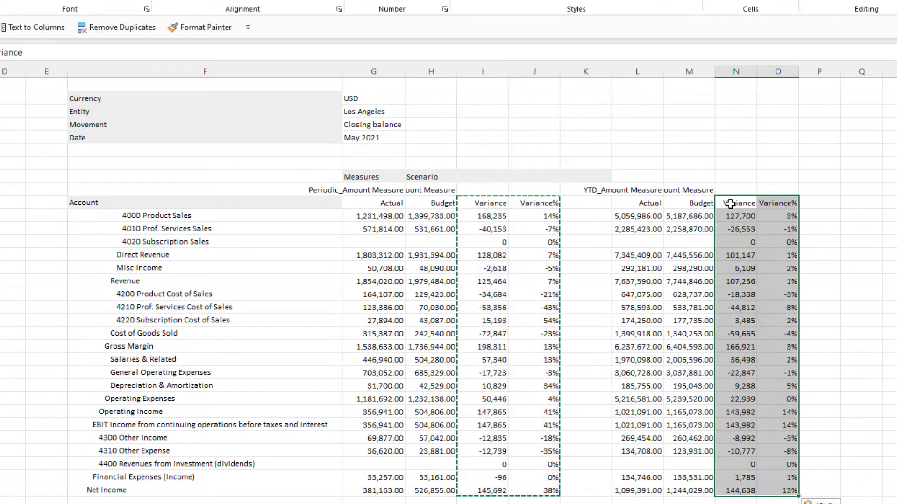
Set the Direct Revenue row from column F to O in bold Roboto, size 11
{"action": "left_click", "coordinate": [271, 253]}
{"action": "left_click_drag", "start_coordinate": [271, 252], "coordinate": [777, 256]}
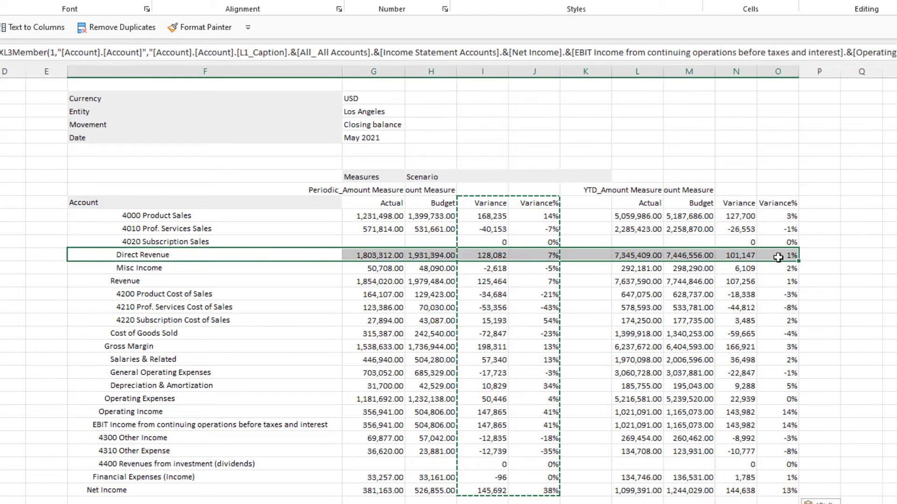
{"action": "right_click", "coordinate": [274, 247]}
{"action": "left_click", "coordinate": [312, 179]}
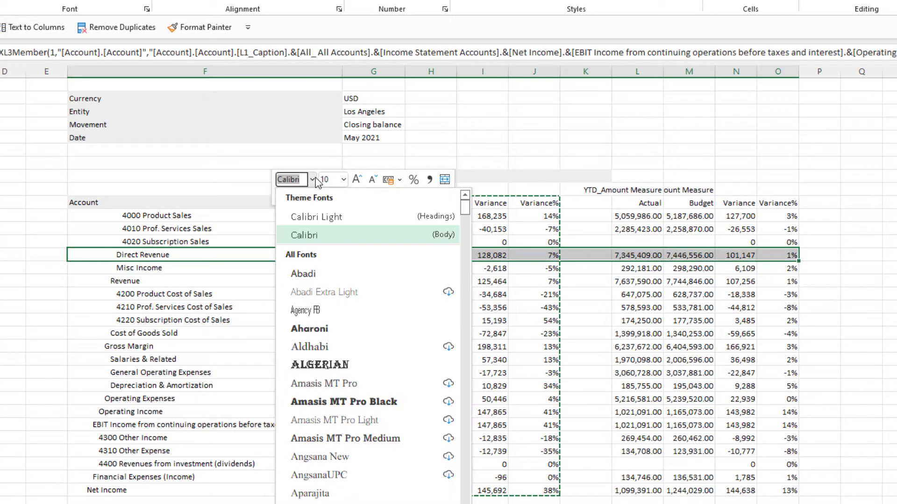
{"action": "type", "text": "Roboto"}
{"action": "key", "text": "Return"}
{"action": "left_click", "coordinate": [357, 179]}
{"action": "left_click", "coordinate": [282, 194]}
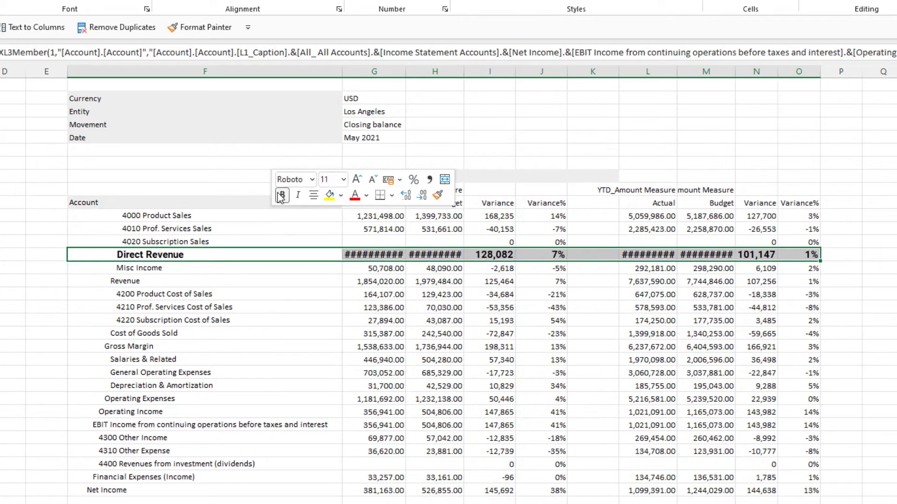
Give the Direct Revenue row a dark grey font colour and a light grey fill
{"action": "left_click", "coordinate": [366, 195]}
{"action": "left_click", "coordinate": [354, 376]}
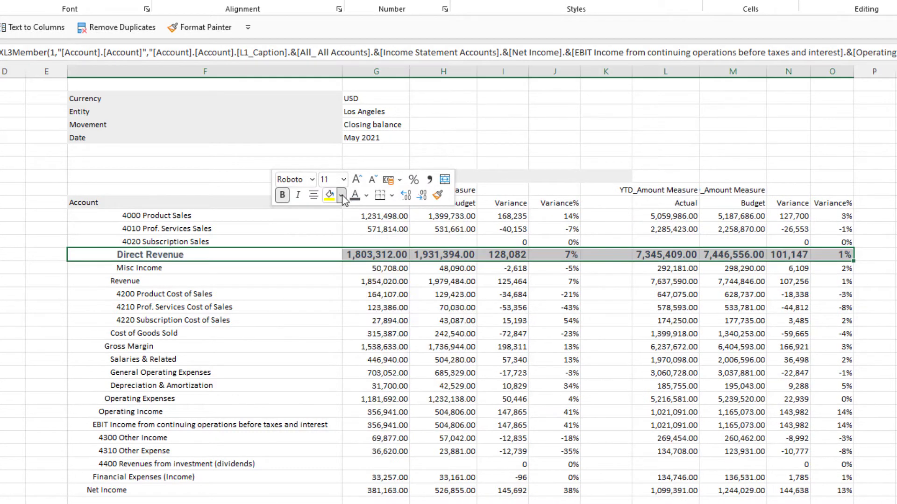
{"action": "left_click", "coordinate": [341, 195]}
{"action": "left_click", "coordinate": [341, 355]}
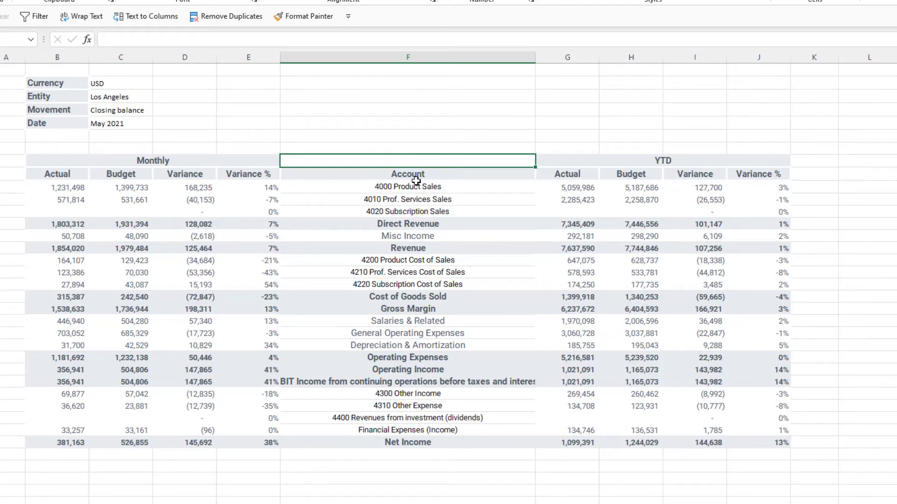
Expand the Net Income account into its child accounts and collapse it again
{"action": "double_click", "coordinate": [449, 444]}
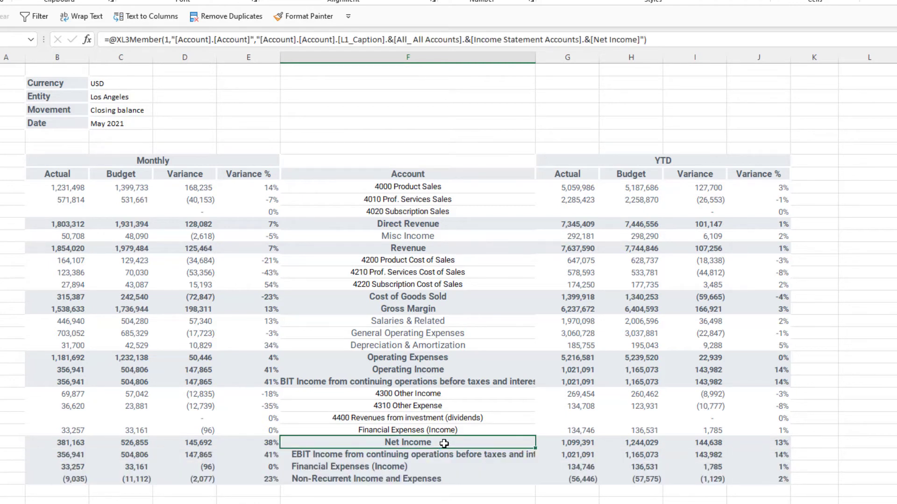
{"action": "double_click", "coordinate": [444, 443]}
Open Propagate Across Sheets for the Los Angeles Entity cell and expand the hierarchy through Total_Group to the USA members
{"action": "left_click", "coordinate": [132, 95]}
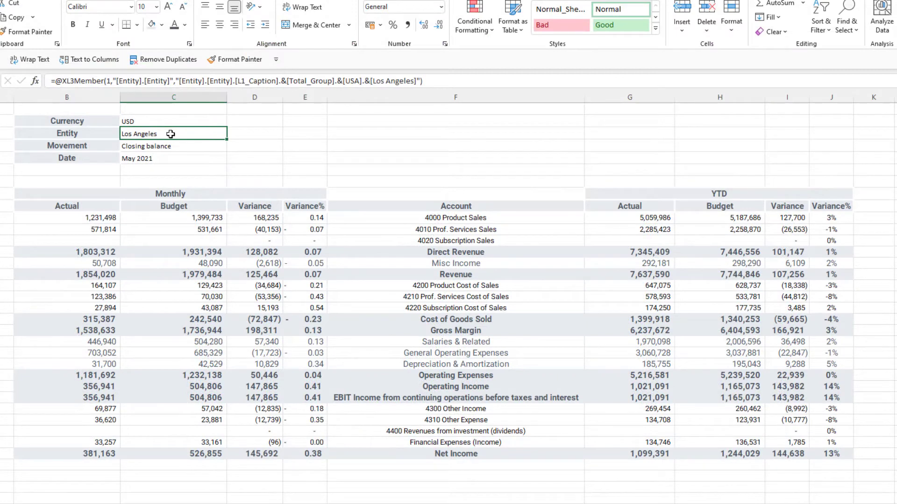
{"action": "right_click", "coordinate": [170, 134]}
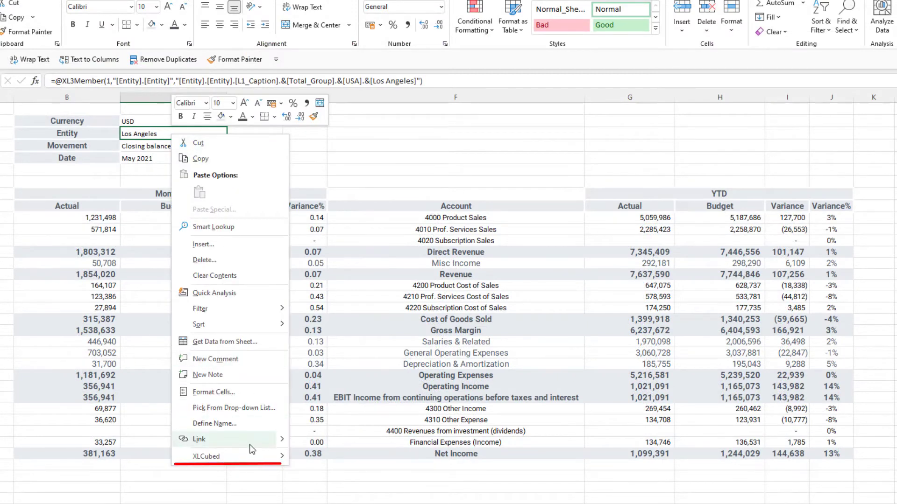
{"action": "mouse_move", "coordinate": [256, 459]}
{"action": "left_click", "coordinate": [355, 473]}
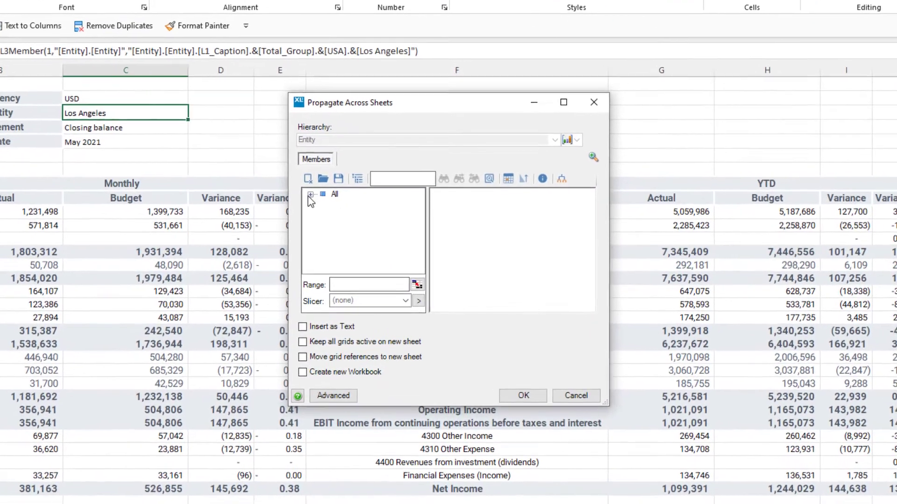
{"action": "left_click", "coordinate": [326, 201]}
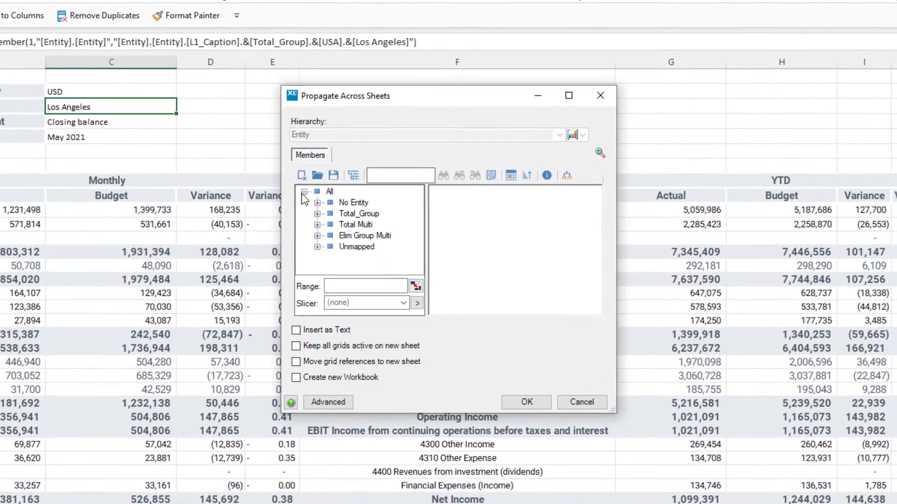
{"action": "left_click", "coordinate": [315, 213]}
{"action": "left_click", "coordinate": [328, 213]}
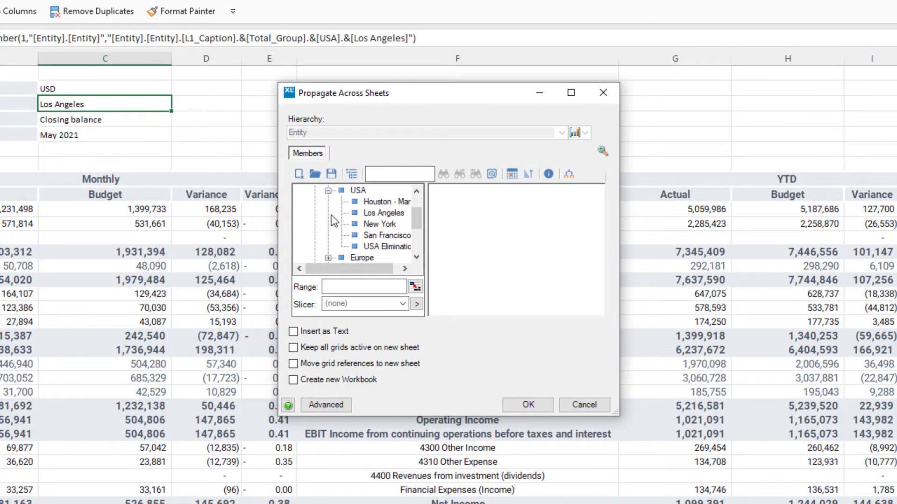
Propagate Houston - Manf, Los Angeles, New York and San Francisco into a new workbook, keeping grids active and moving grid references
{"action": "left_click", "coordinate": [378, 201]}
{"action": "left_click", "coordinate": [379, 235], "text": "shift"}
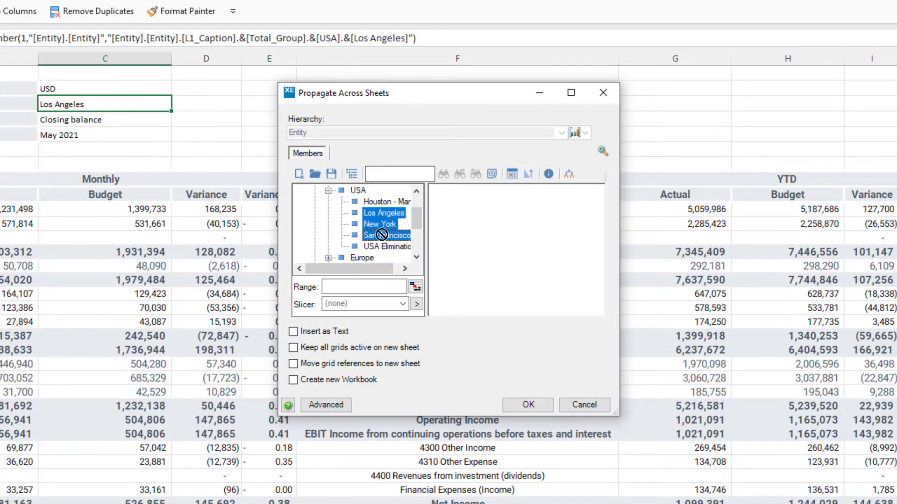
{"action": "left_click_drag", "start_coordinate": [380, 236], "coordinate": [512, 240]}
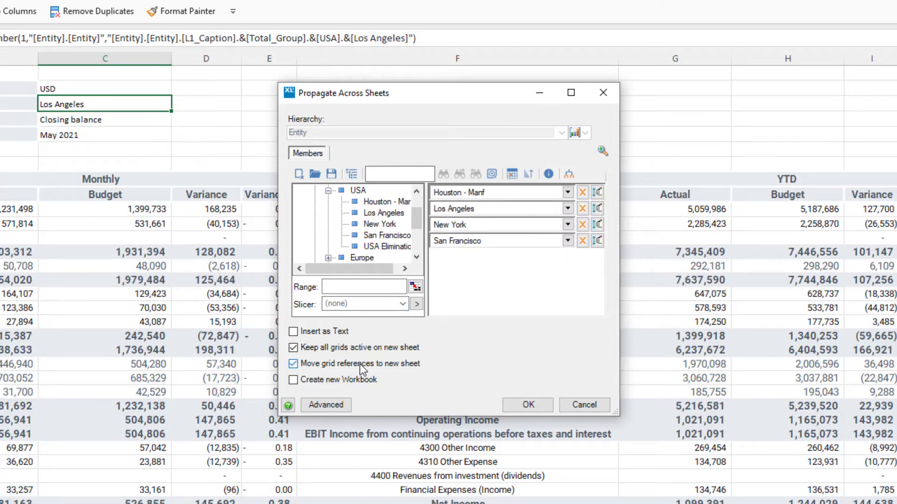
{"action": "left_click", "coordinate": [348, 380]}
{"action": "left_click", "coordinate": [522, 406]}
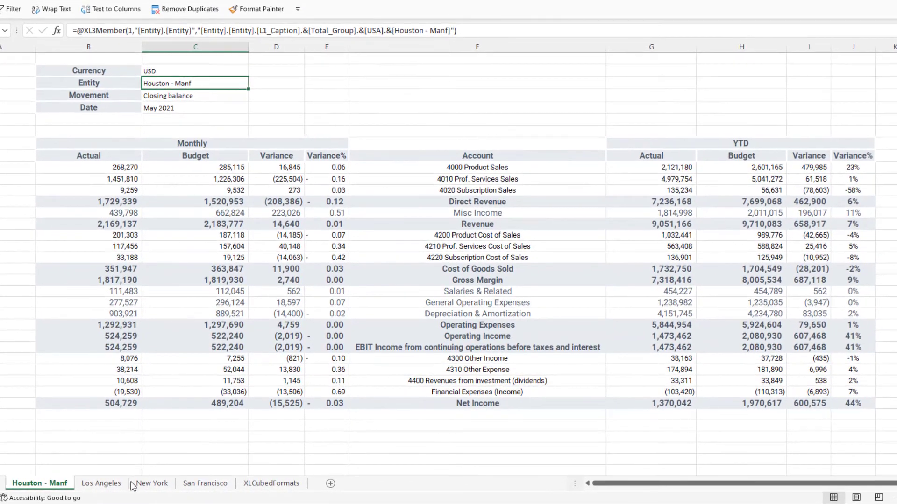
Review the generated Los Angeles, New York and San Francisco sheets
{"action": "left_click", "coordinate": [118, 486]}
{"action": "left_click", "coordinate": [157, 486]}
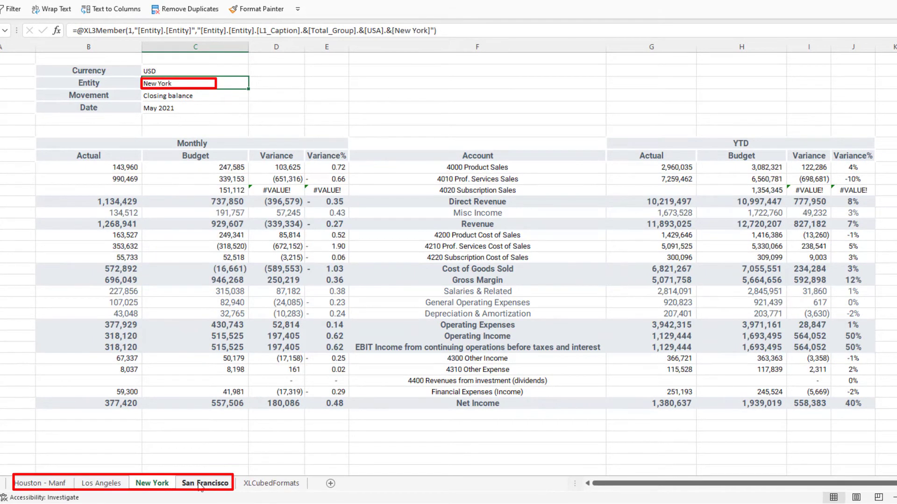
{"action": "left_click", "coordinate": [200, 484]}
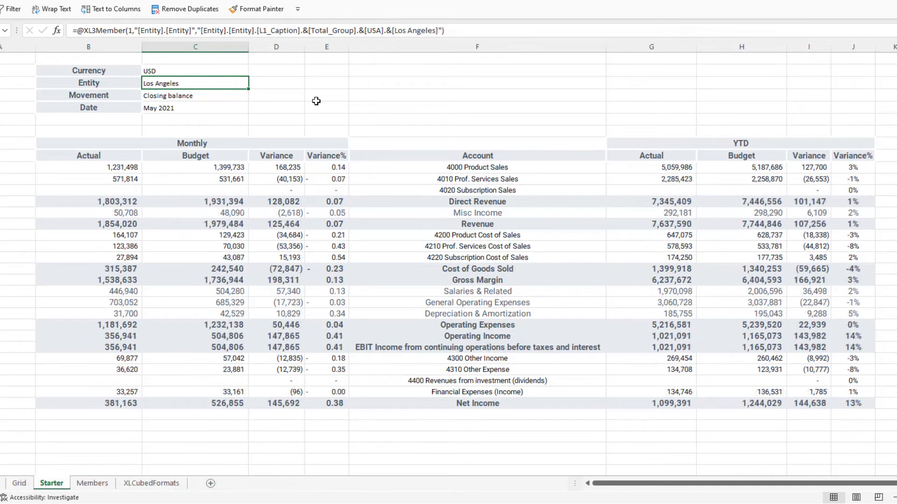
{"action": "right_click", "coordinate": [225, 84]}
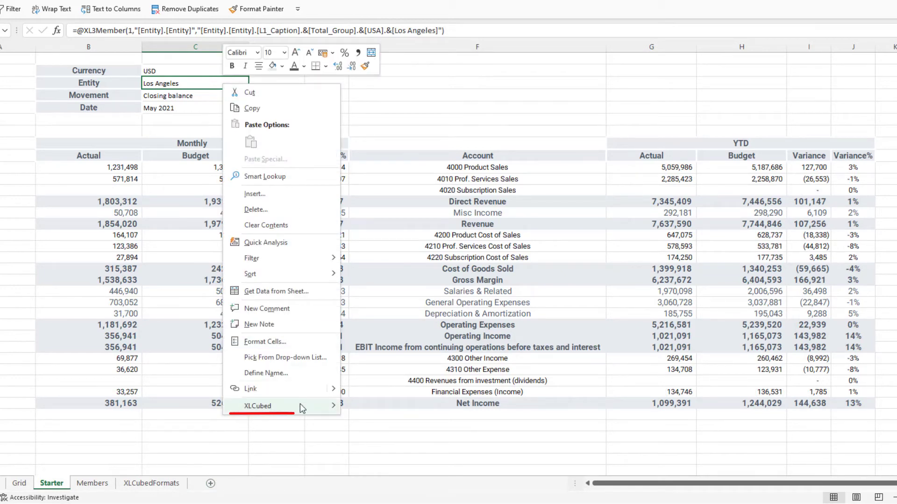
{"action": "mouse_move", "coordinate": [300, 407]}
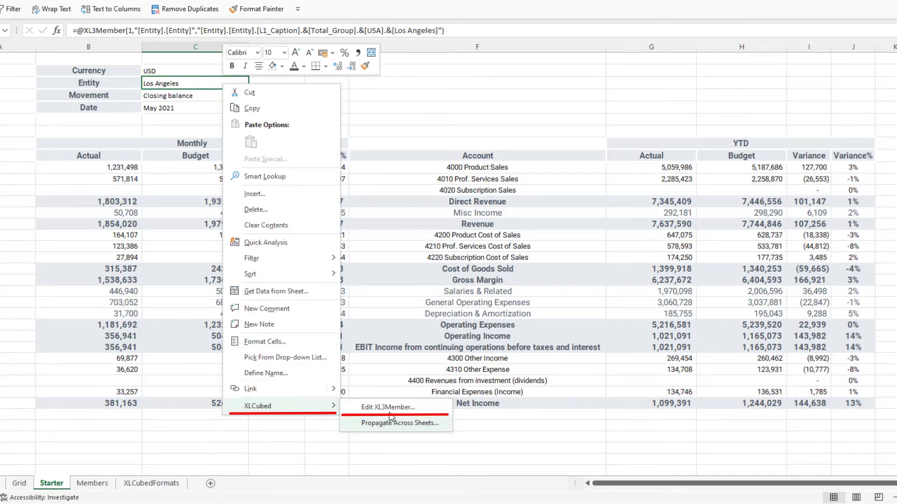
{"action": "left_click", "coordinate": [389, 94]}
{"action": "left_click", "coordinate": [368, 83]}
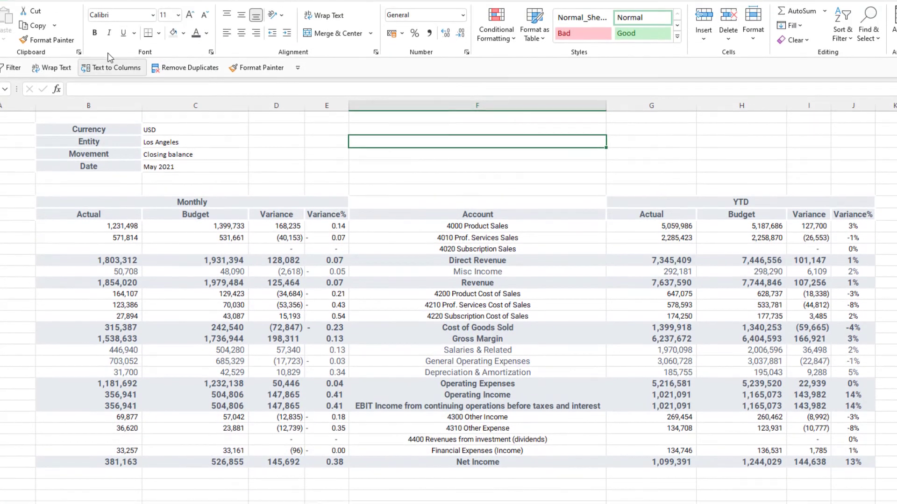
Add an Entity slicer beside the Entity cell and select Houston - Manf in it
{"action": "left_click", "coordinate": [344, 7]}
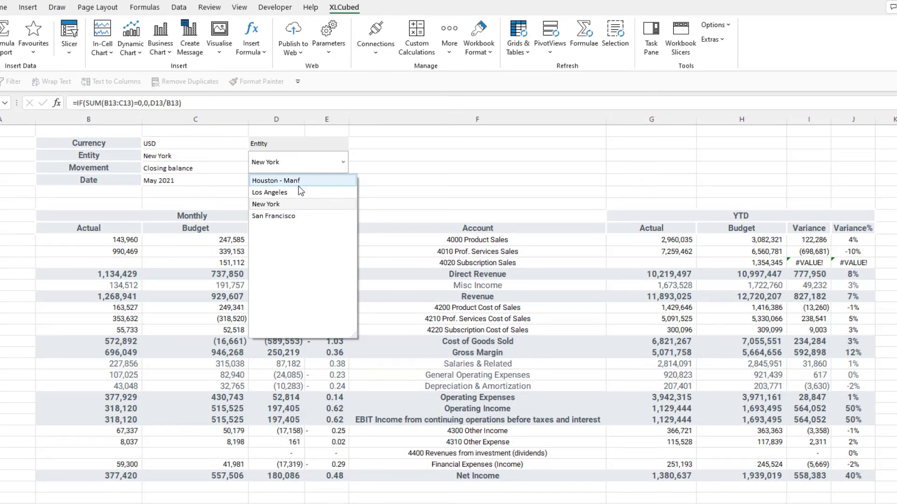
{"action": "left_click", "coordinate": [298, 183]}
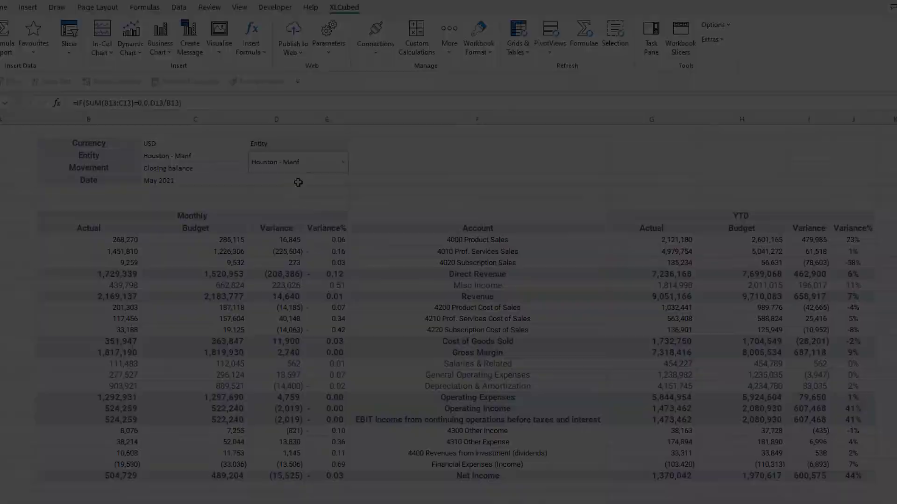
Enter the title Income Statement Report above the Currency selector and give it the large bold grey heading format
{"action": "type", "text": "Income Statem"}
{"action": "type", "text": "ent Report"}
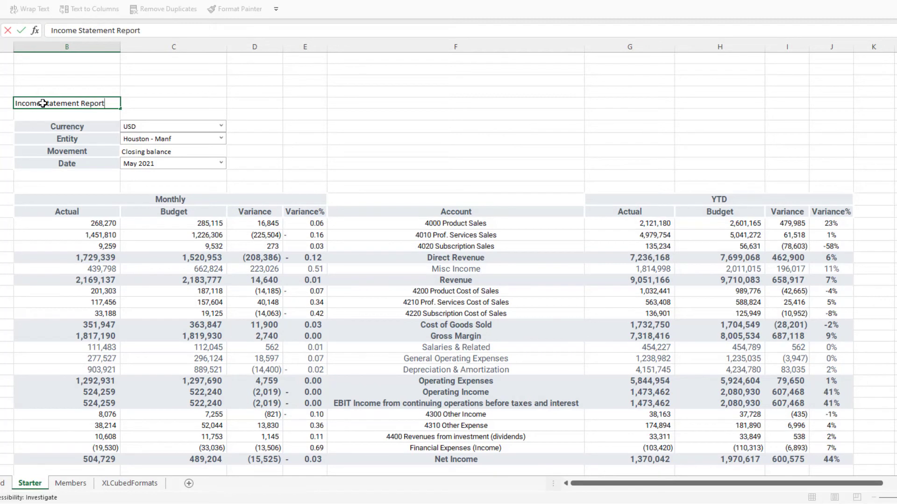
{"action": "key", "text": "Return"}
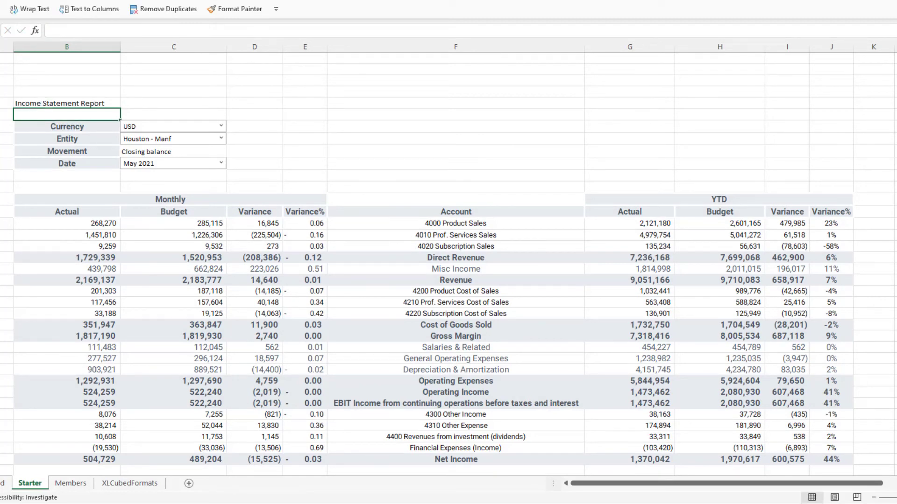
{"action": "left_click", "coordinate": [235, 9]}
{"action": "left_click", "coordinate": [89, 105]}
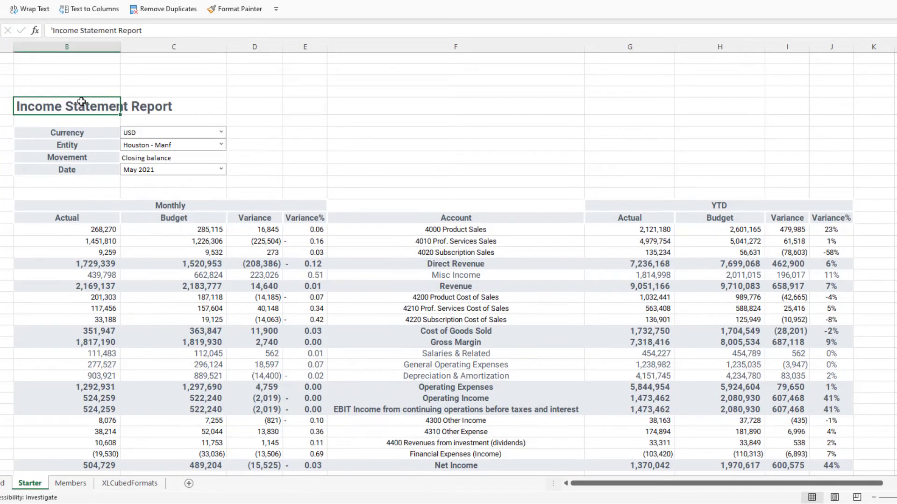
Fill the band of cells above the report title, across to column J, with dark green as a banner
{"action": "key", "text": "alt+Tab"}
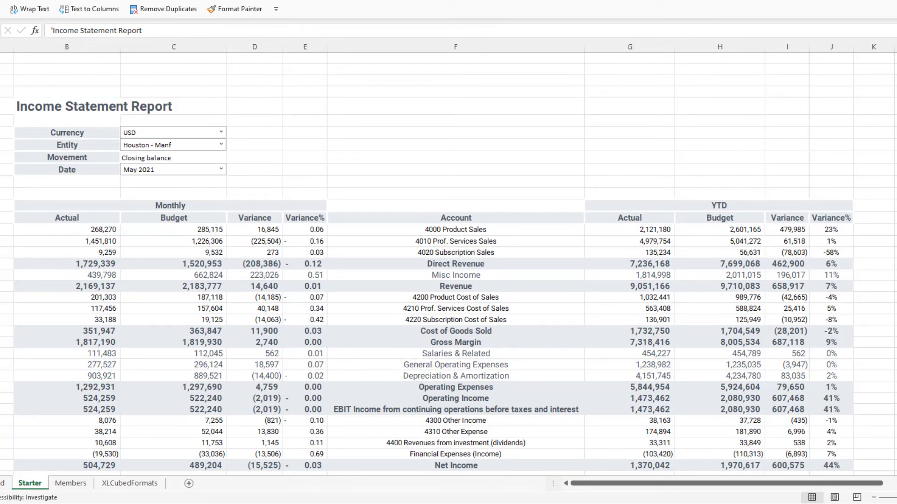
{"action": "key", "text": "alt+Tab"}
{"action": "left_click_drag", "start_coordinate": [34, 66], "coordinate": [841, 78]}
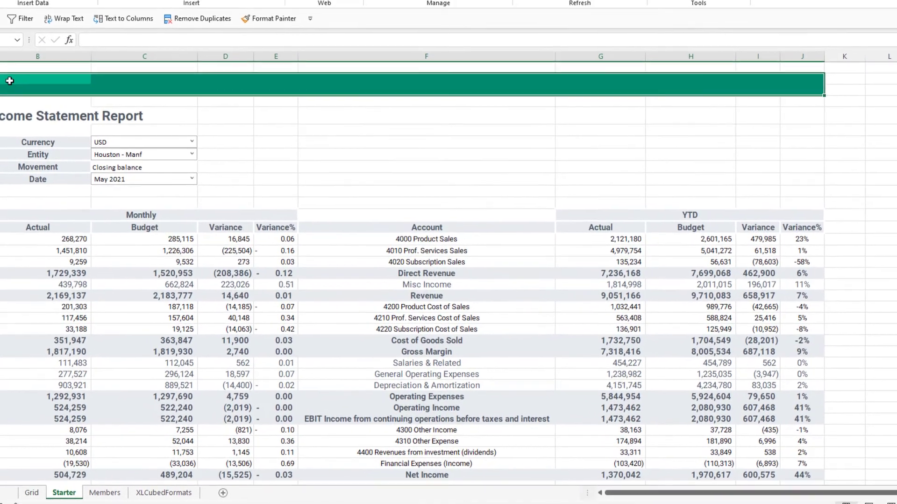
Hide the gridlines on the Starter sheet
{"action": "left_click", "coordinate": [9, 81]}
{"action": "left_click", "coordinate": [299, 0]}
{"action": "left_click", "coordinate": [286, 0]}
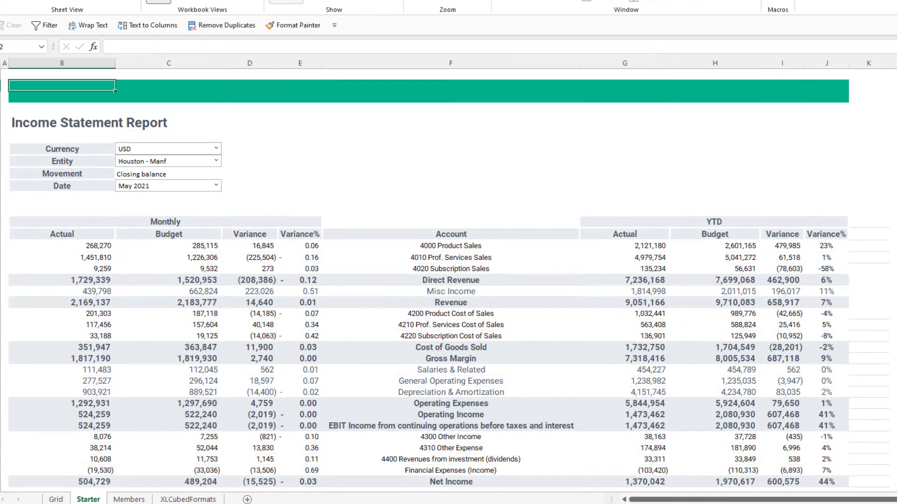
Paste the copied white logo into the left end of the green banner above the report title
{"action": "left_click", "coordinate": [24, 0]}
{"action": "left_click", "coordinate": [1, 96]}
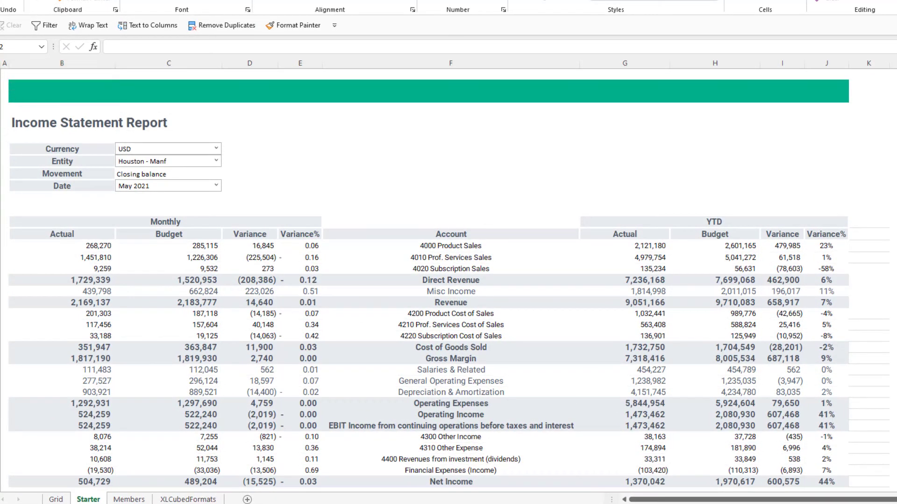
{"action": "left_click", "coordinate": [48, 94]}
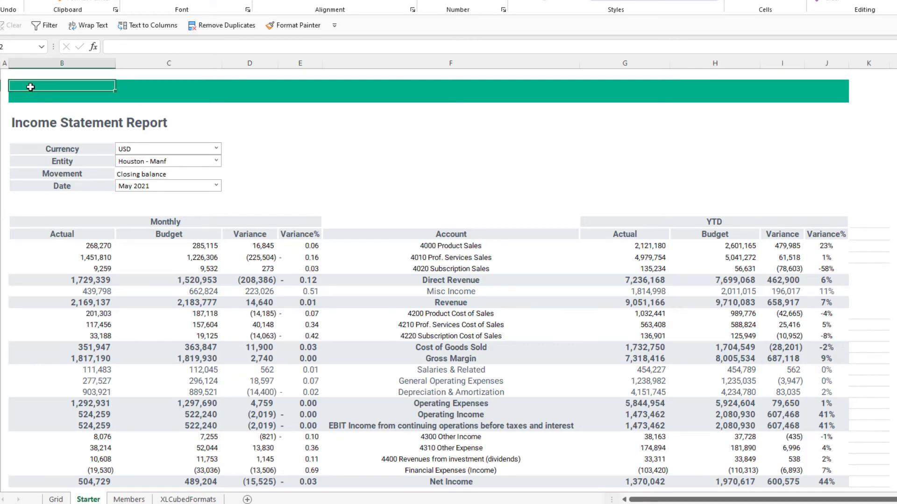
{"action": "key", "text": "ctrl+v"}
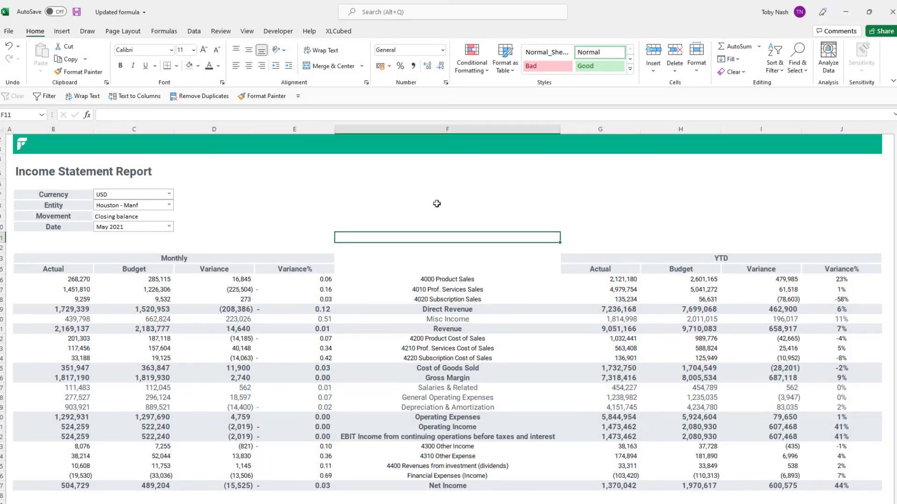
Switch the report's Entity slicer to Los Angeles
{"action": "left_click", "coordinate": [171, 208]}
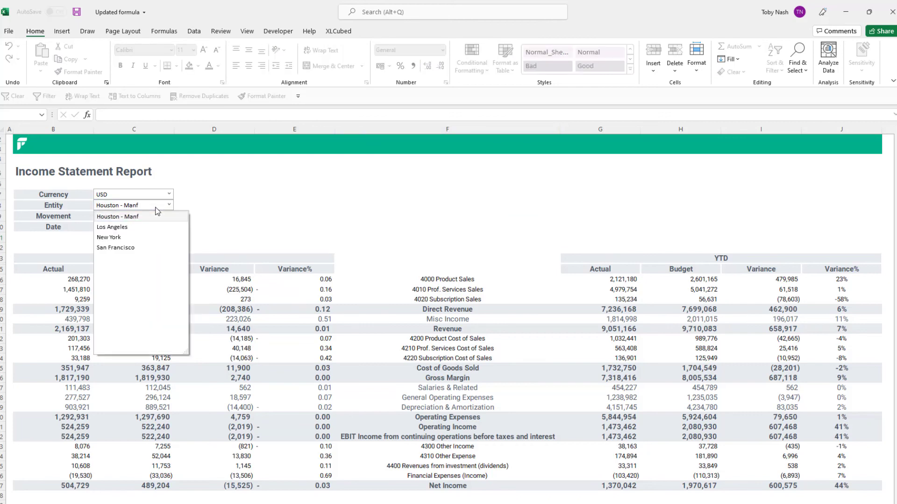
{"action": "left_click", "coordinate": [144, 226]}
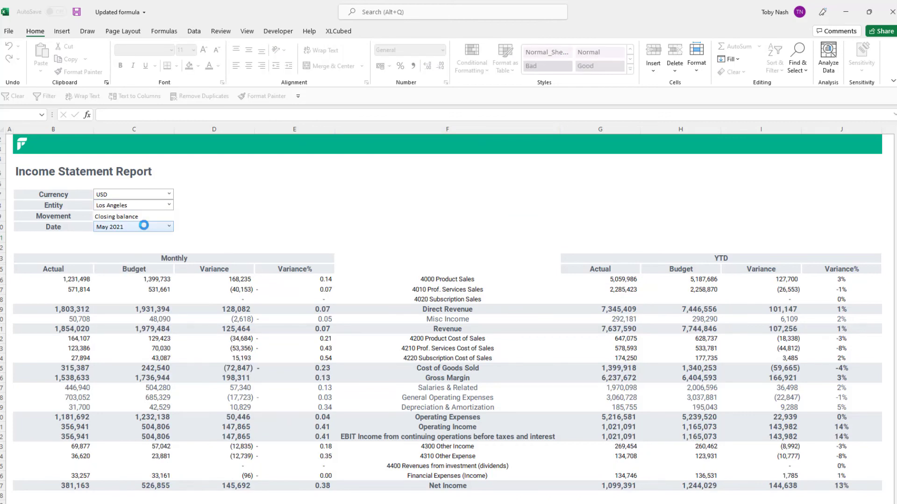